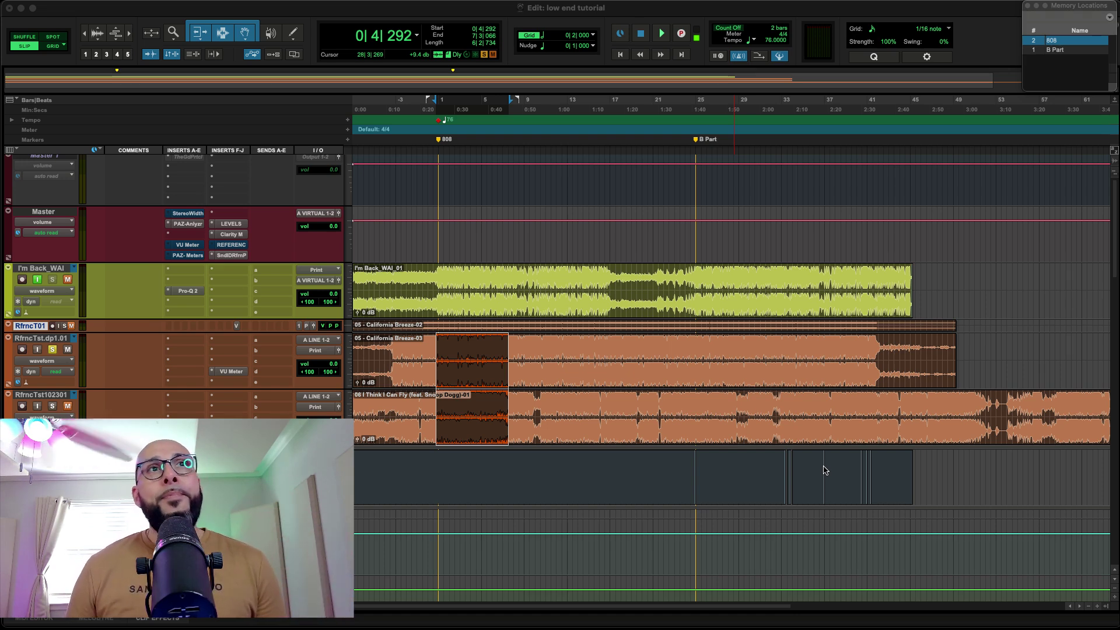
Step: Open Pro-Q 2 on the I'm Back_WAI track and play the soloed California Breeze reference to examine its low-end spectrum
click(193, 296)
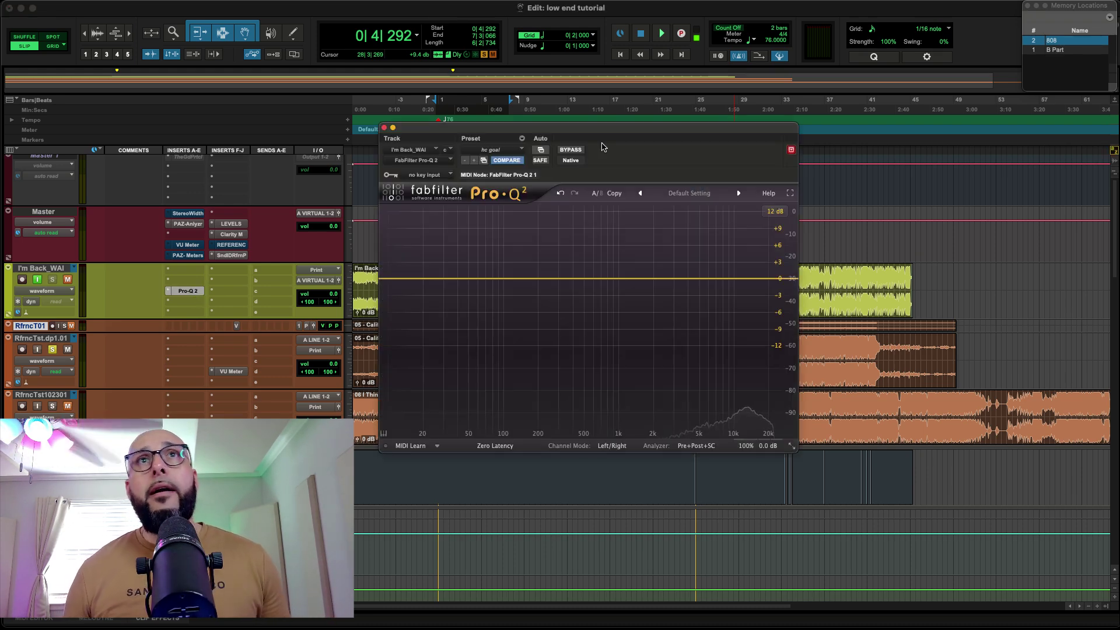
drag(600, 129, 736, 135)
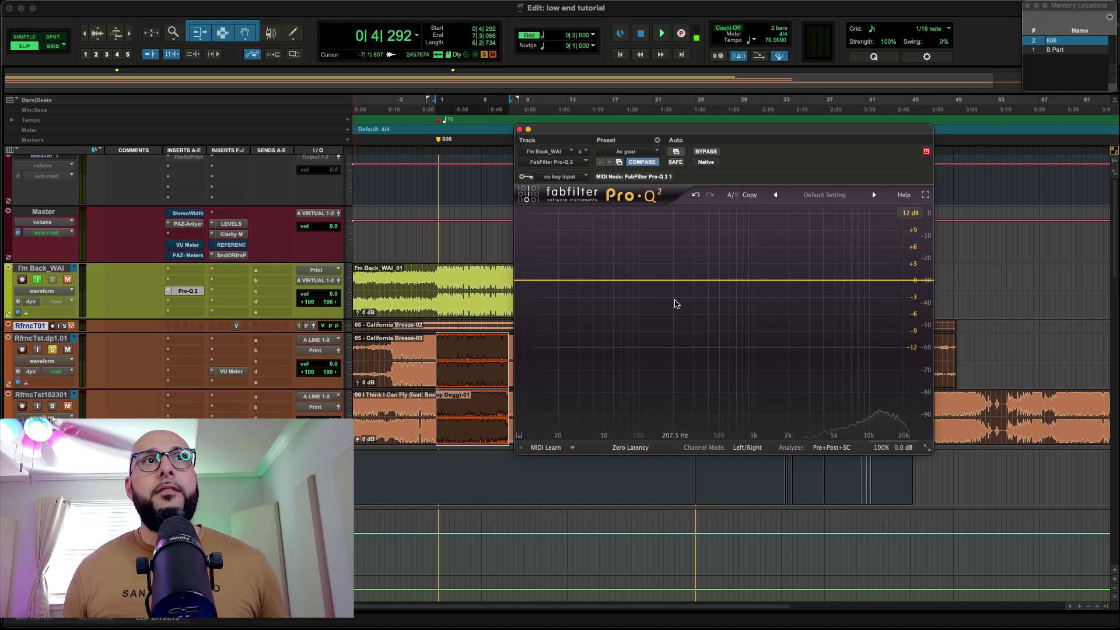
key(space)
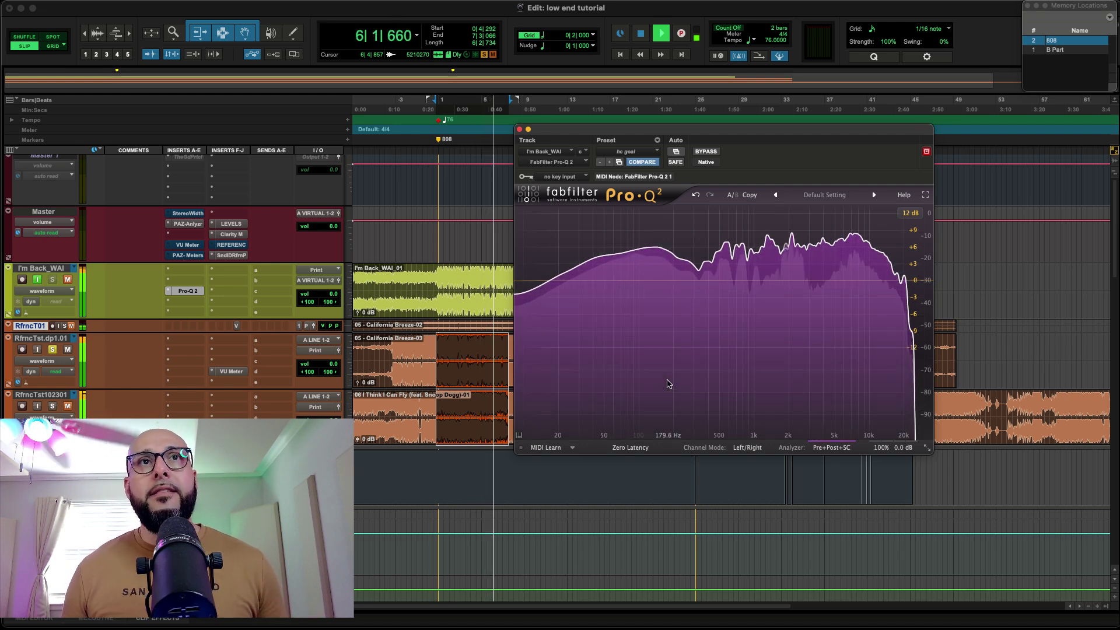
key(space)
Step: Solo the RfrncTst102301 track instead and play I Think I Can Fly to examine its spectrum in Pro-Q 2
key(space)
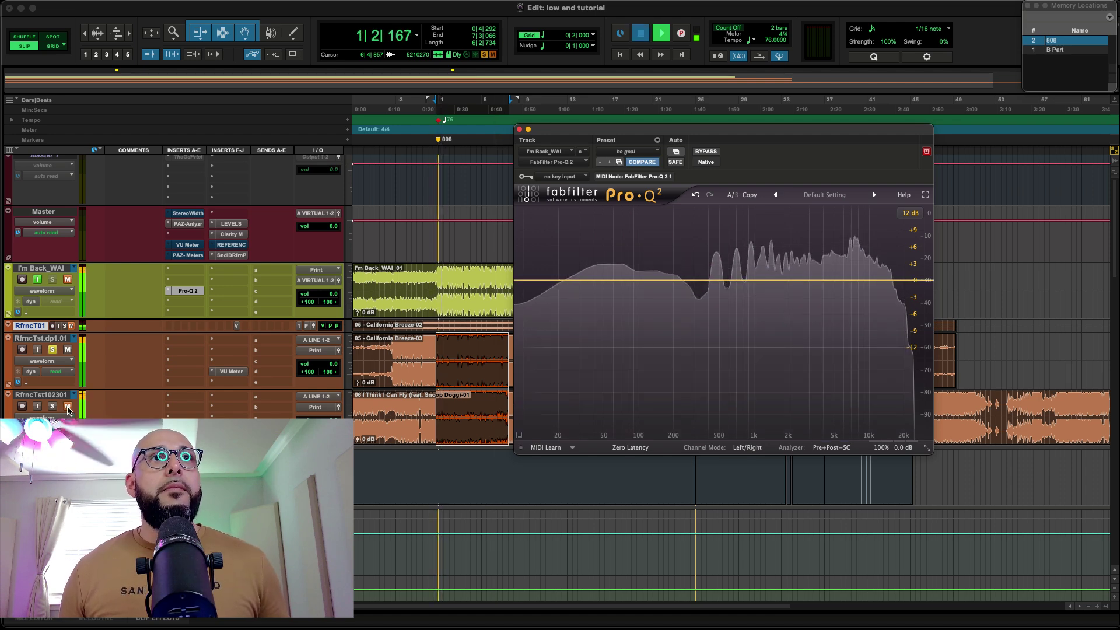
key(space)
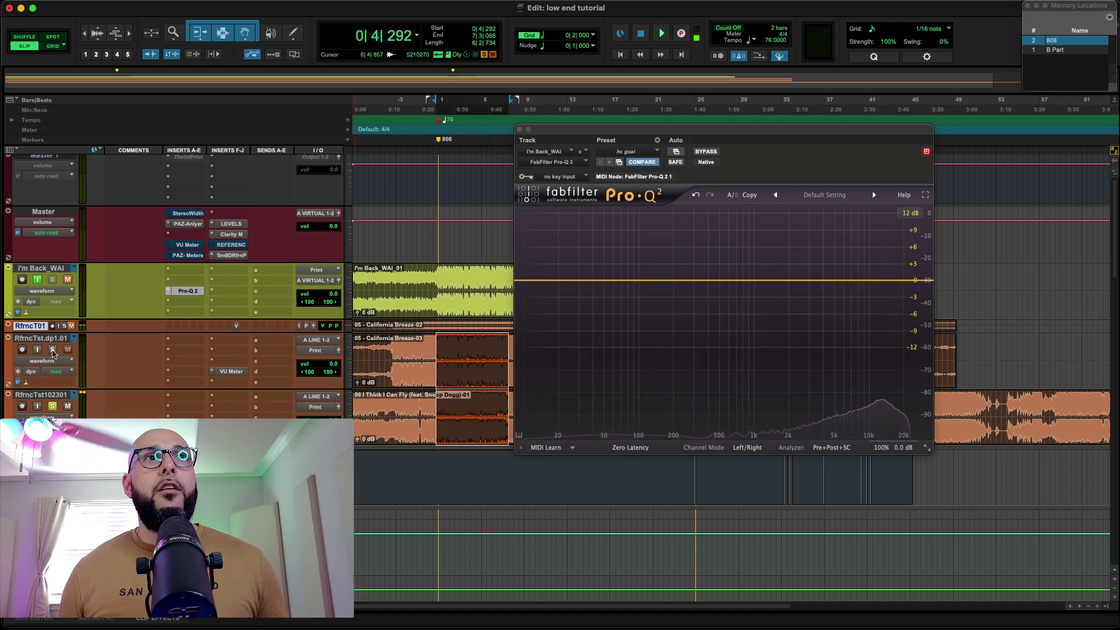
key(space)
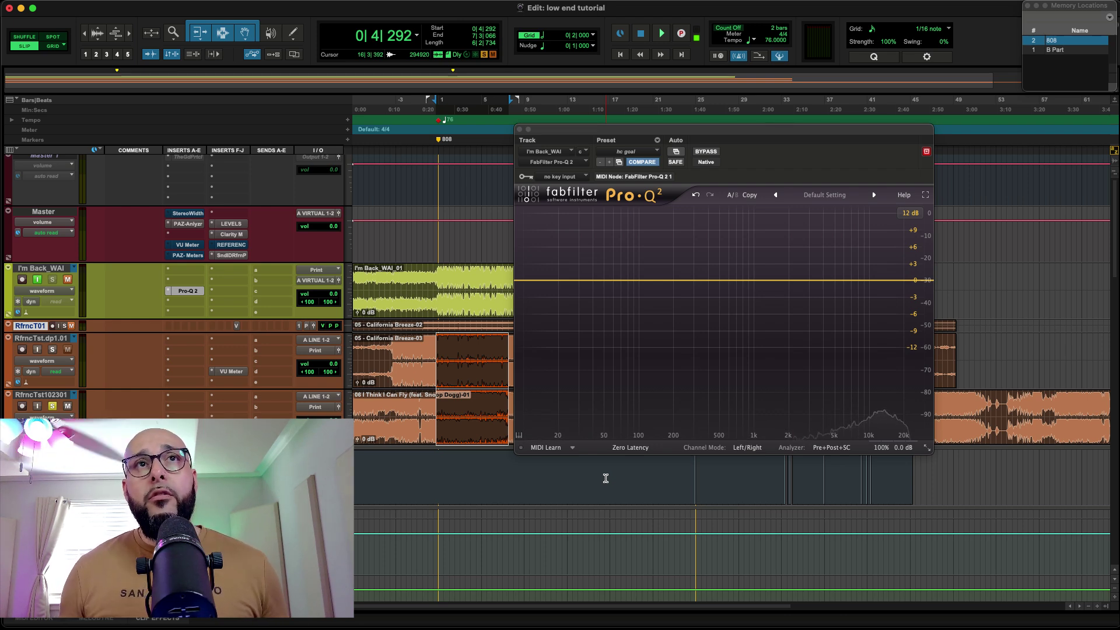
key(space)
key(space)
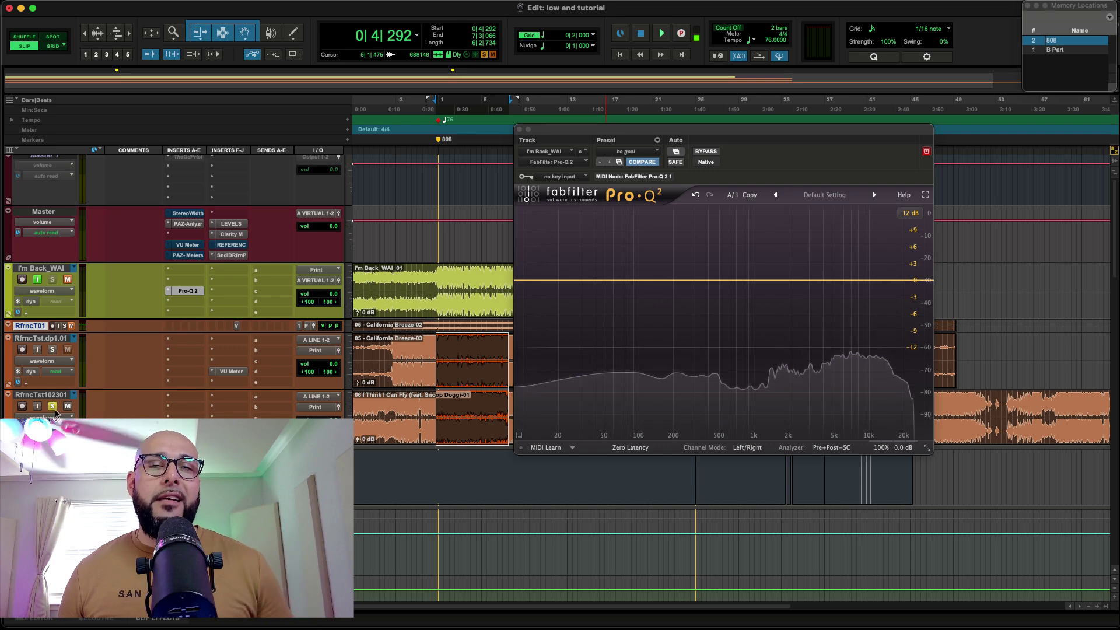
Step: Unsolo the RfrncTst102301 track and toggle the mutes on the I'm Back_WAI, RfrncTst.dp1.01 and RfrncTst102301 tracks
click(53, 407)
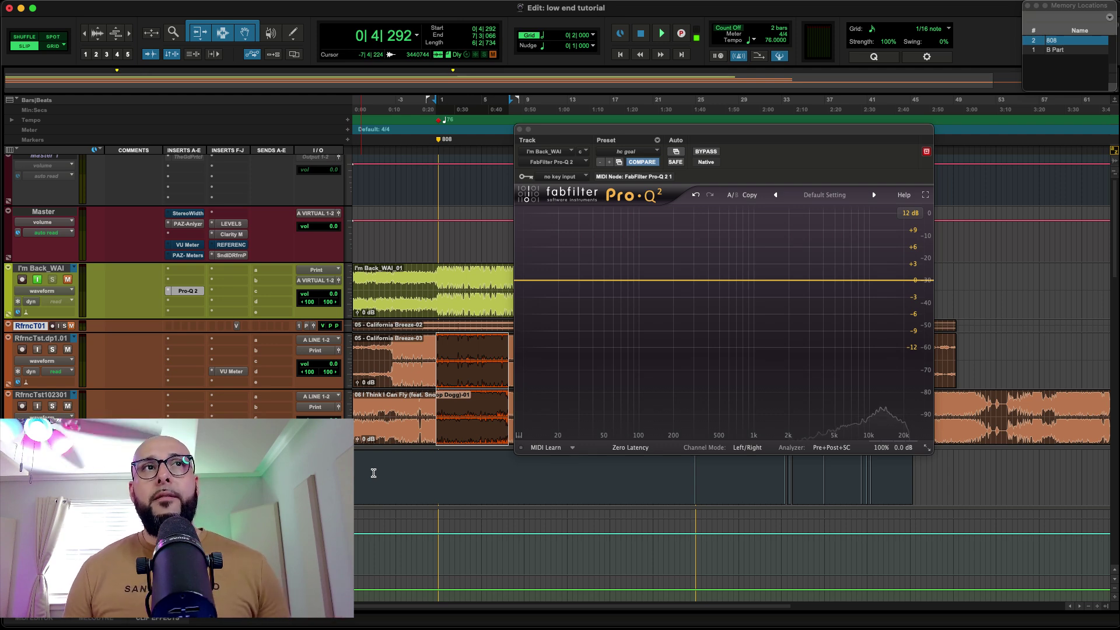
click(68, 281)
click(67, 349)
click(68, 406)
Step: Solo the 808 and Kick channels in the Mix window, play them to examine their combined spectrum in Pro-Q 2, and close the plug-in
key(super+equal)
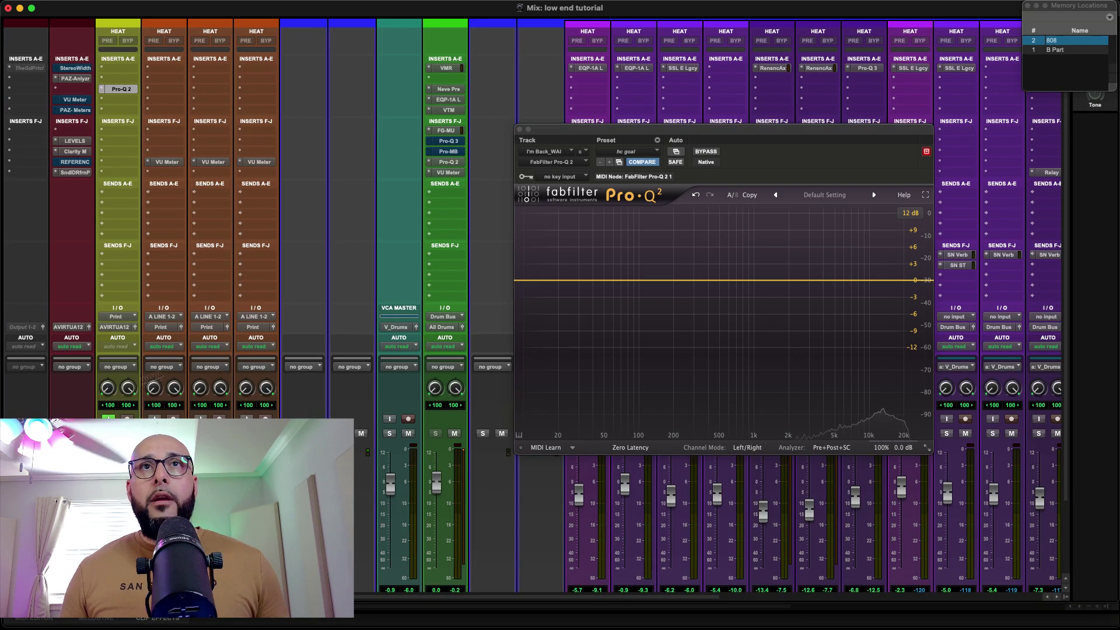
drag(694, 129, 240, 146)
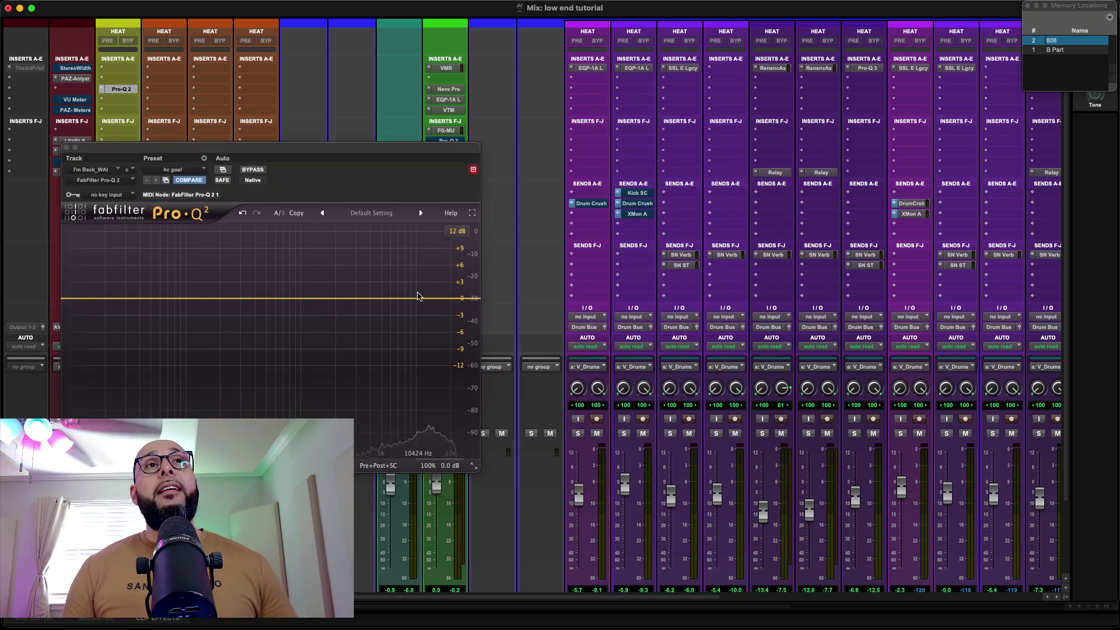
drag(395, 154, 966, 36)
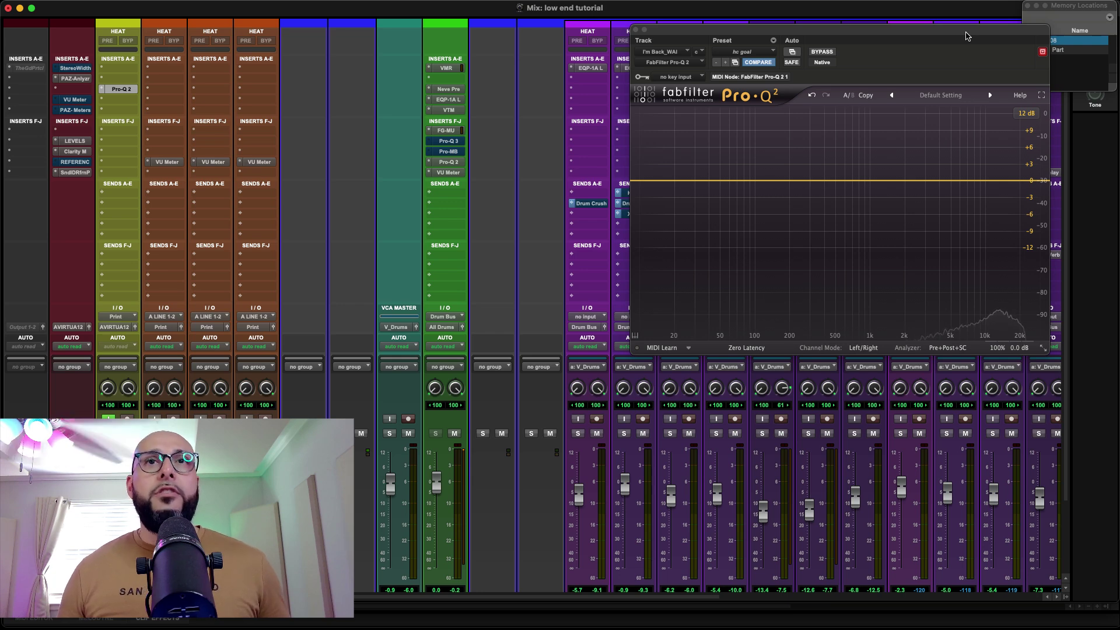
click(578, 433)
click(624, 433)
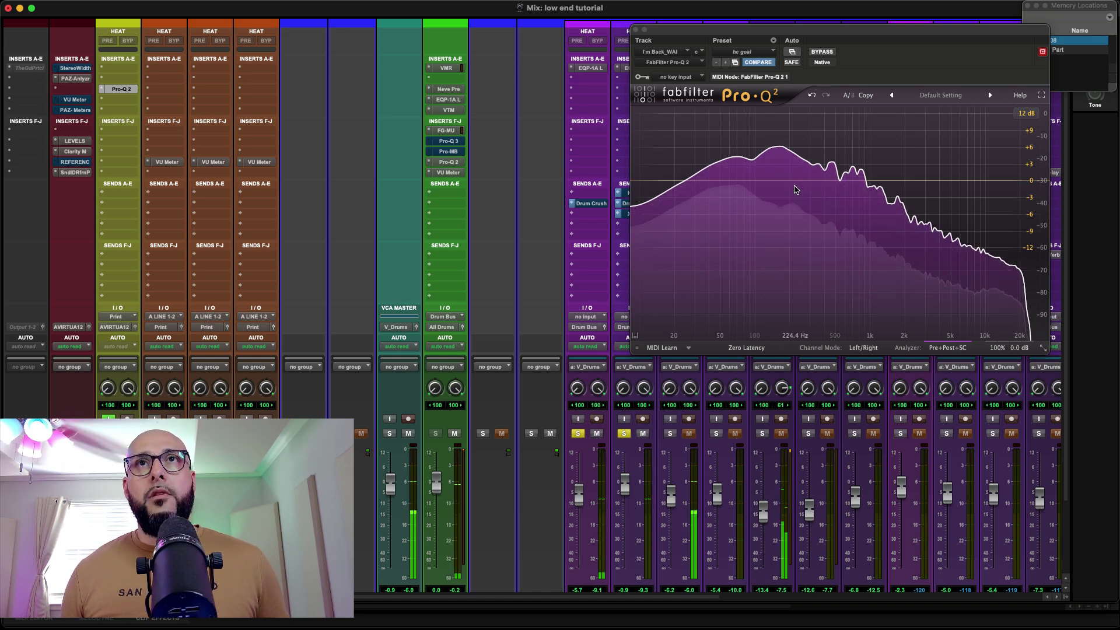
key(space)
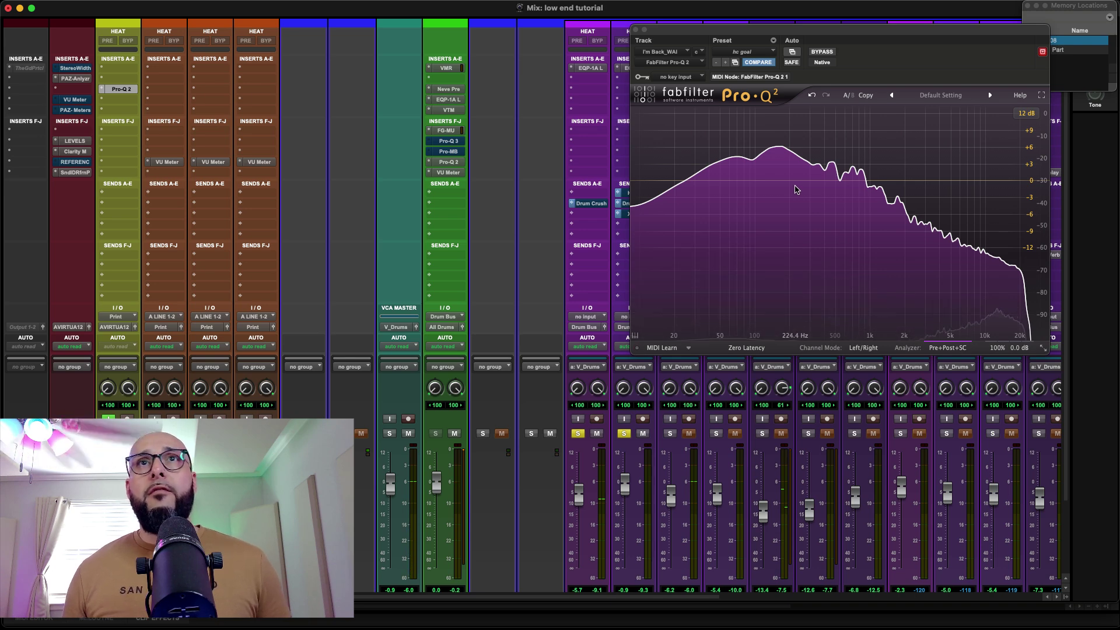
click(637, 29)
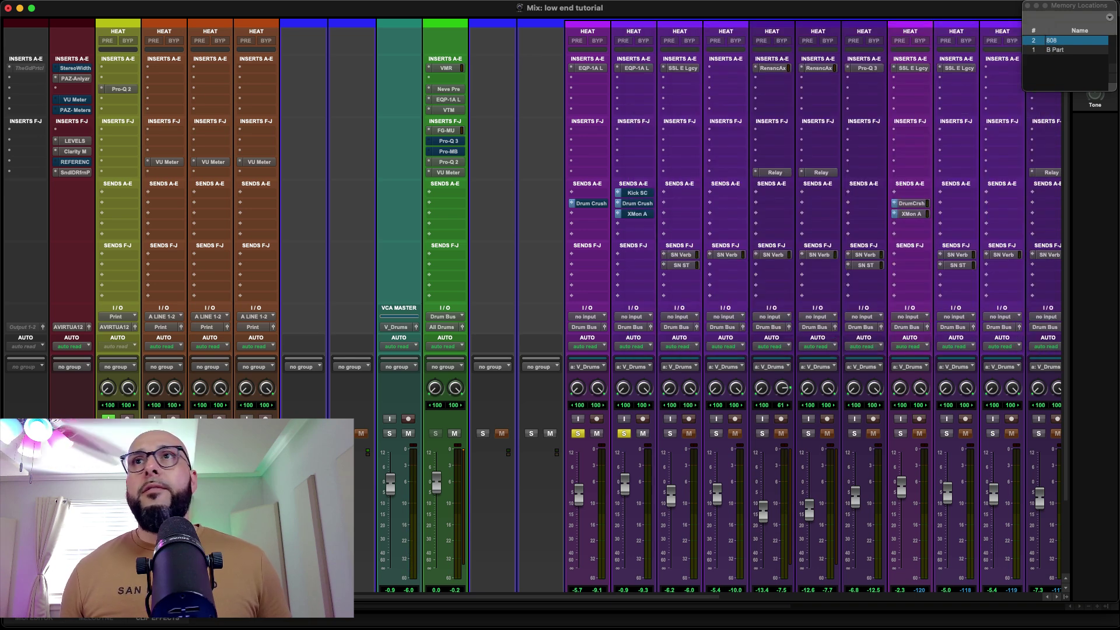
Step: Switch to the saved Pro-Q 2 screenshots, compare the kick-and-808 spectrum side by side with the reference spectrum, and close both
key(super+Tab)
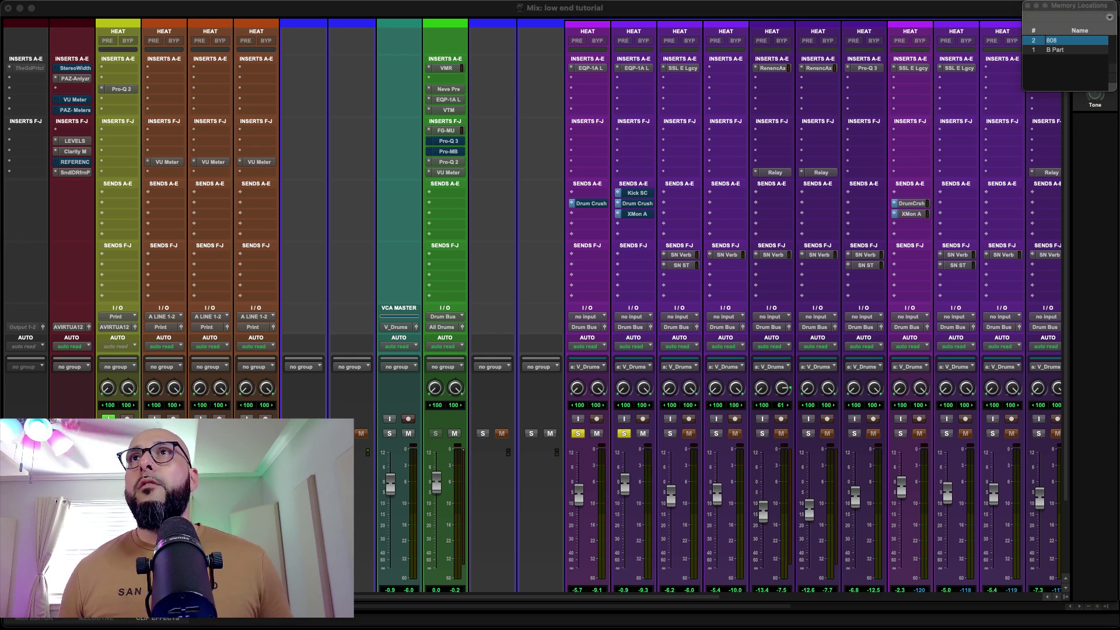
drag(758, 2, 256, 87)
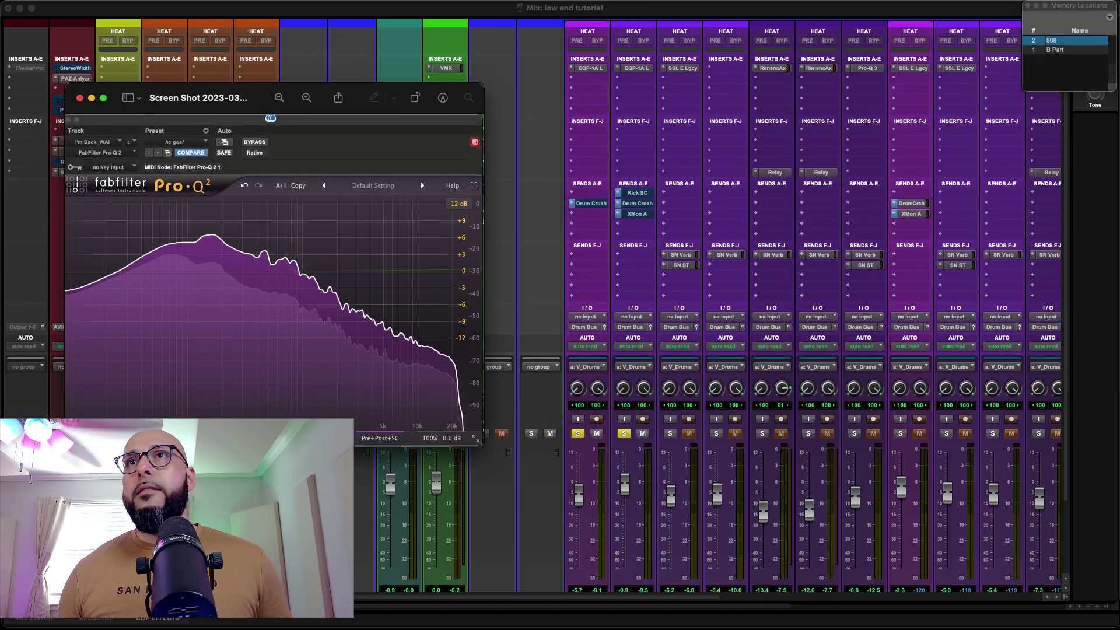
drag(1117, 192, 657, 99)
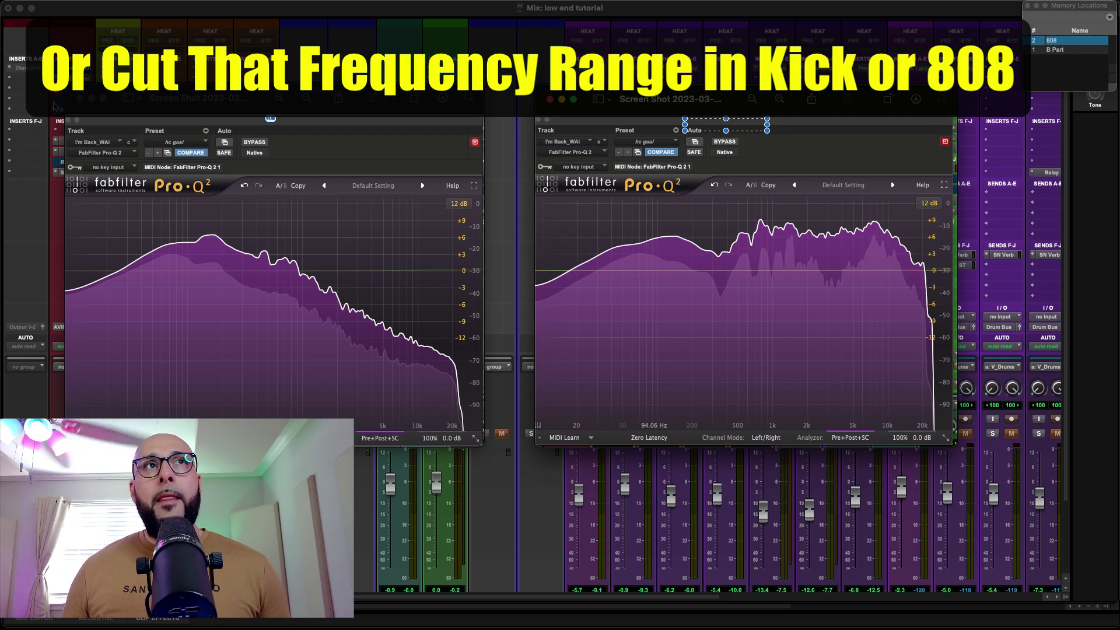
click(80, 98)
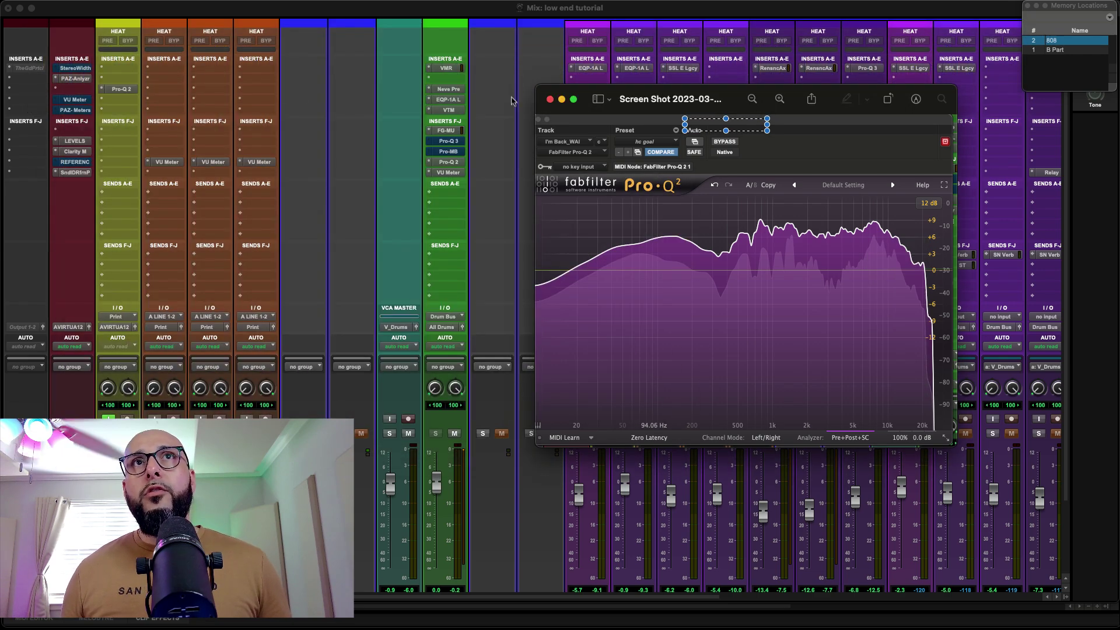
click(548, 100)
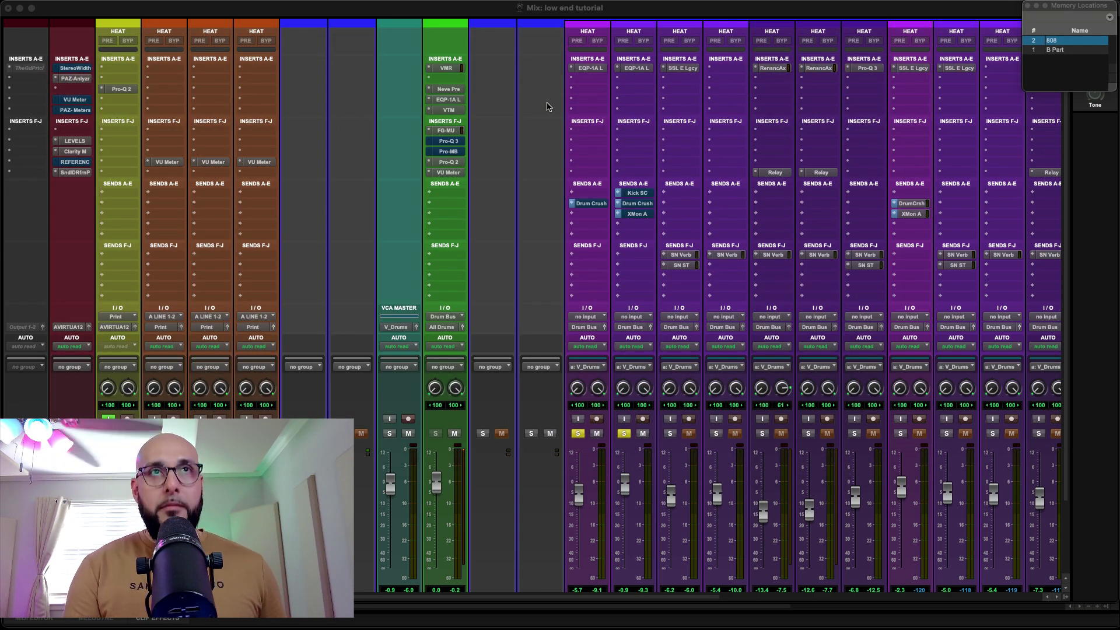
Step: Enlarge and solo the ReferenceTst.01 track in the Edit window, and toggle the mute on the I'm Back_WAI track
key(super+equal)
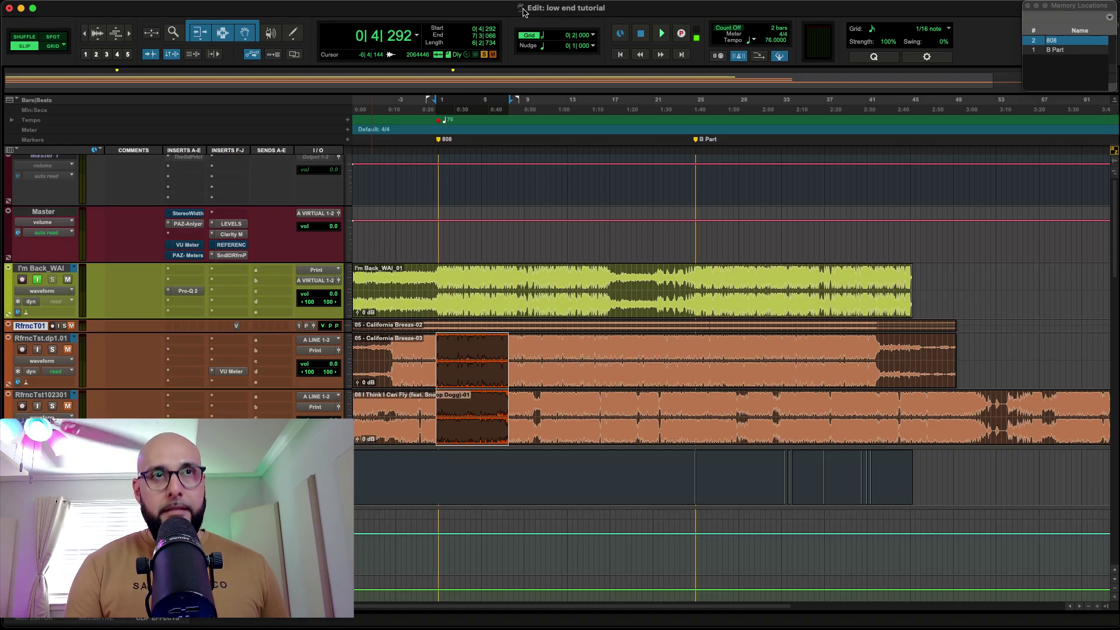
drag(39, 330, 39, 418)
click(52, 337)
click(67, 280)
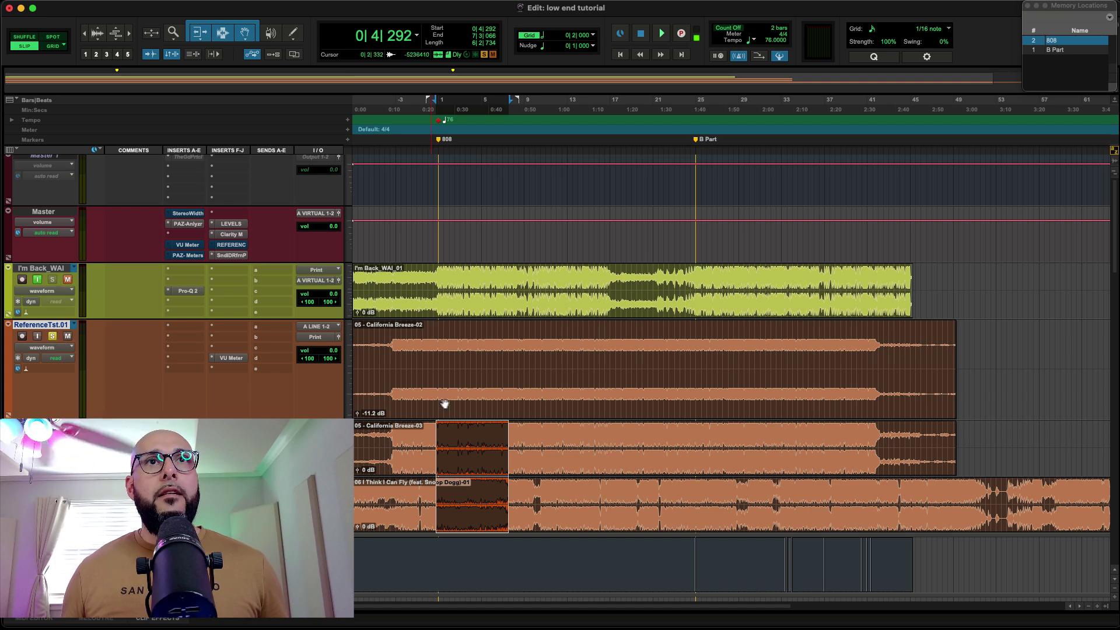
Step: Play the ReferenceTst.01 track from just before the 808 marker to examine its level on the inserted VU Meter, and close the meter
click(418, 358)
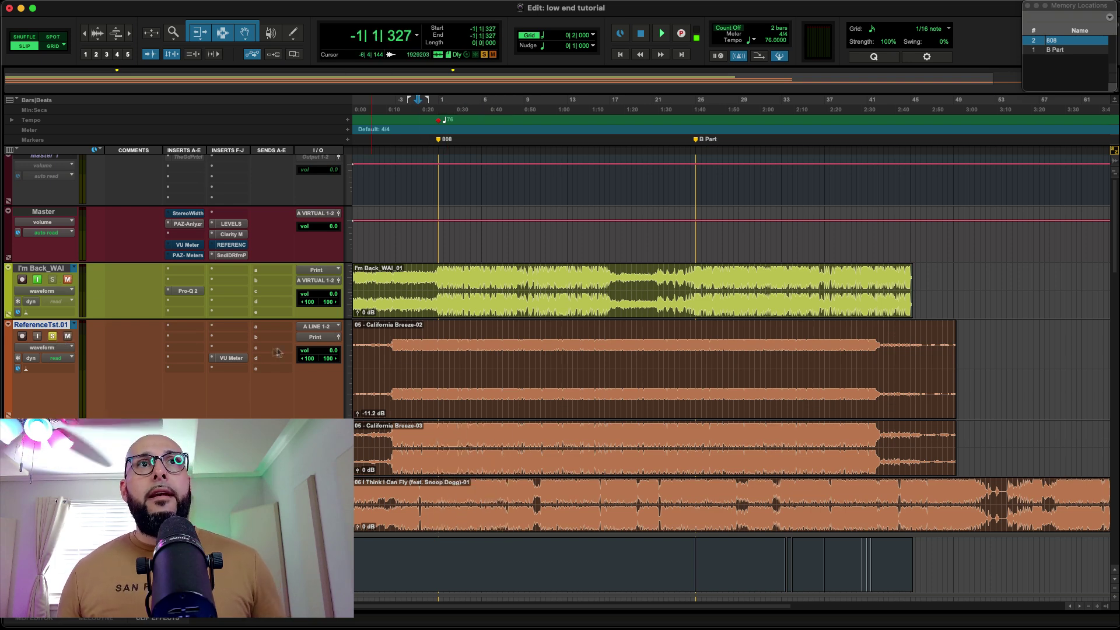
click(233, 358)
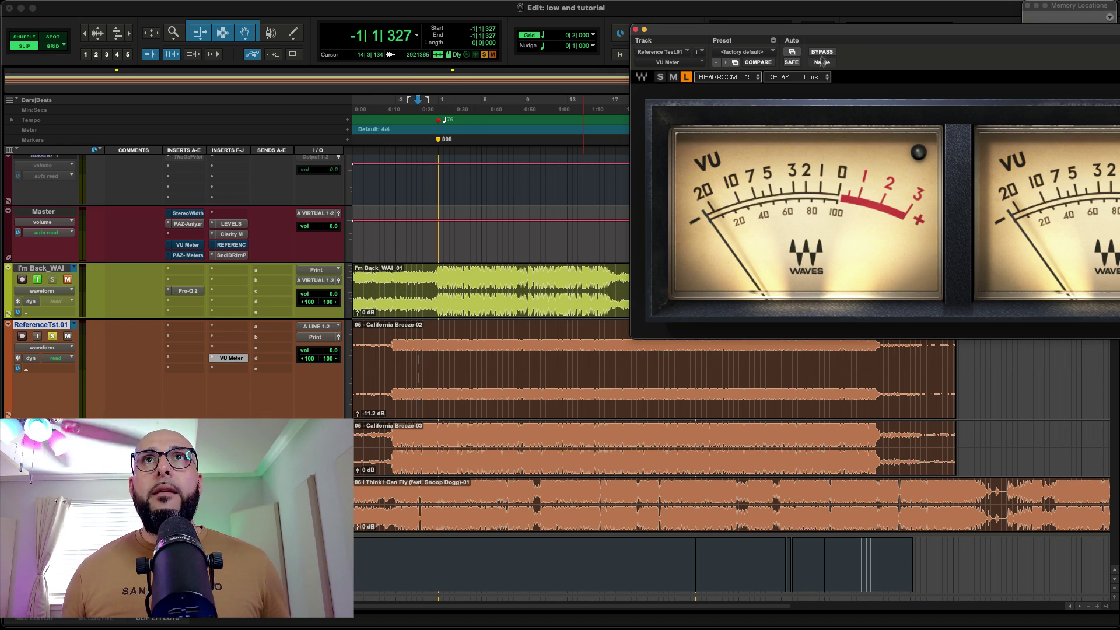
drag(828, 36, 641, 29)
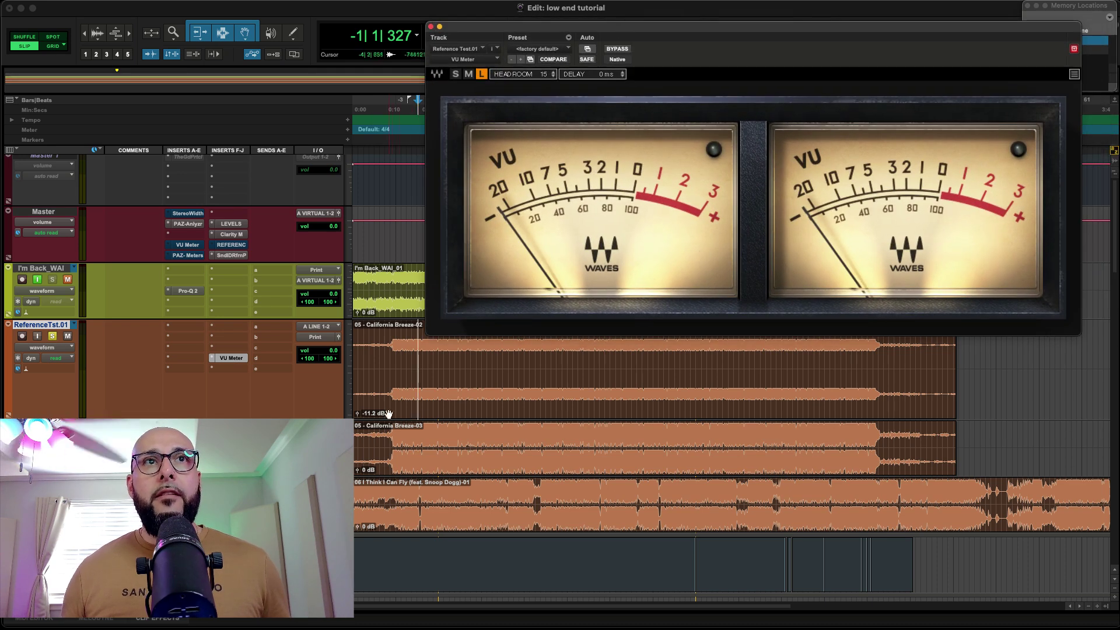
key(space)
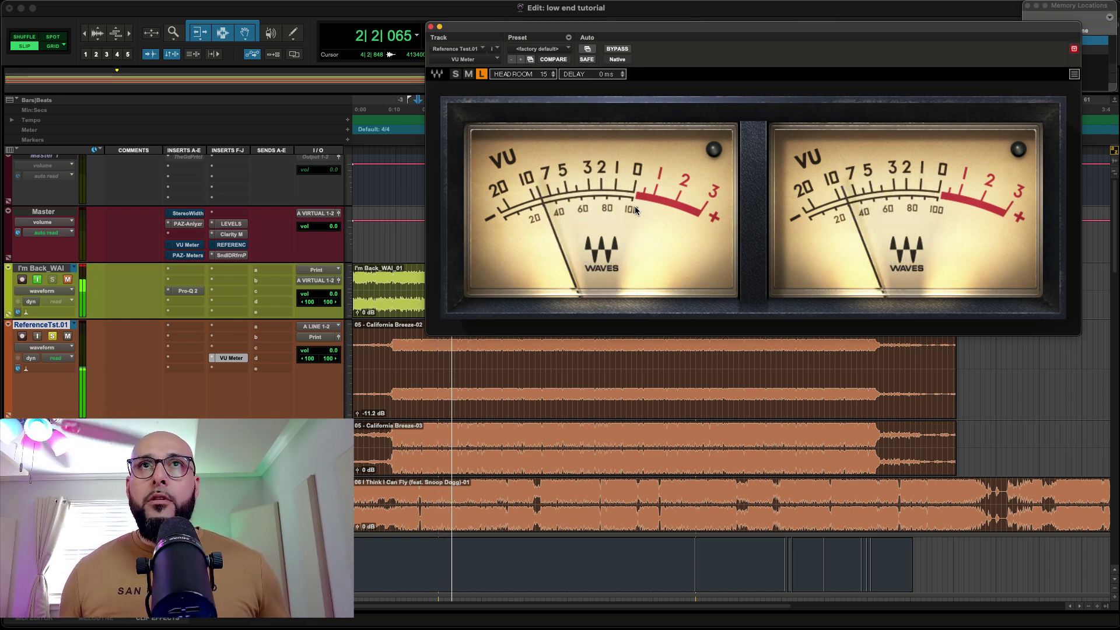
key(space)
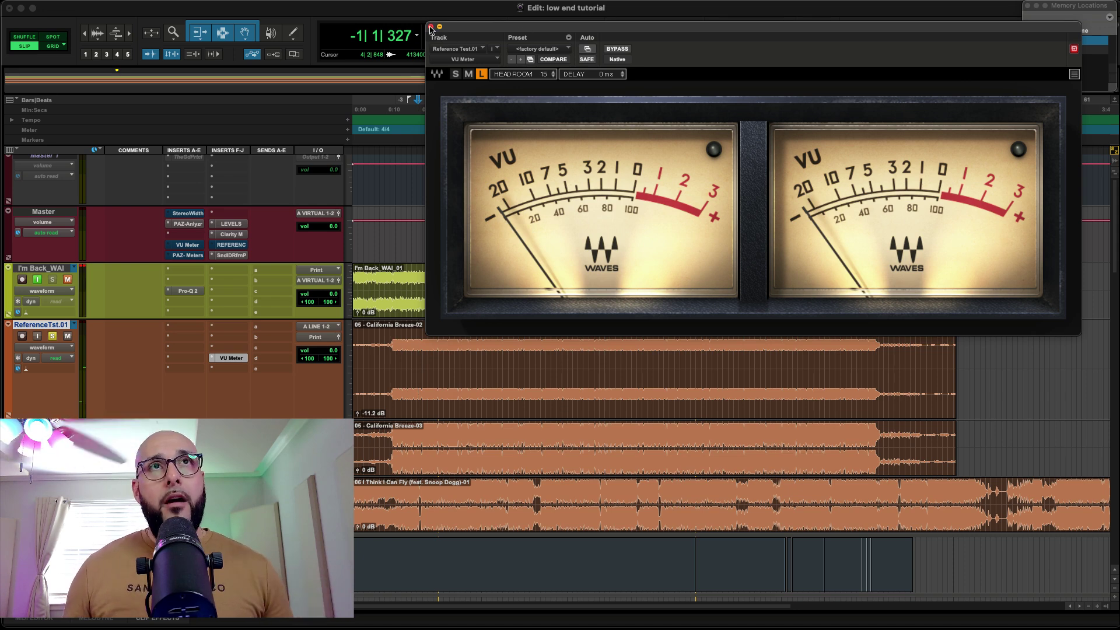
click(431, 27)
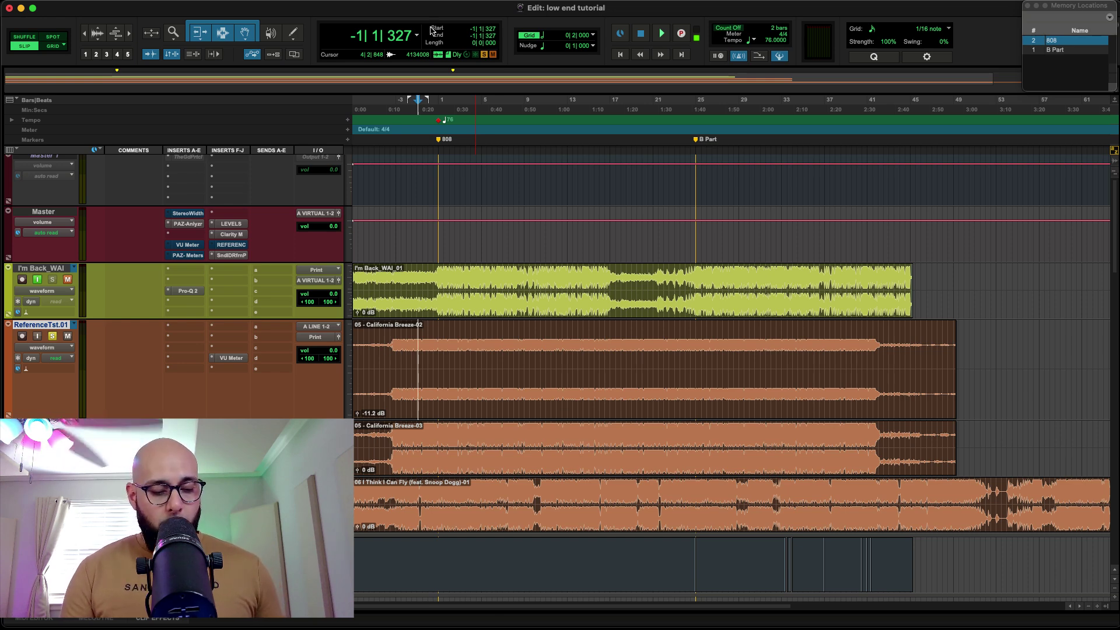
key(super+equal)
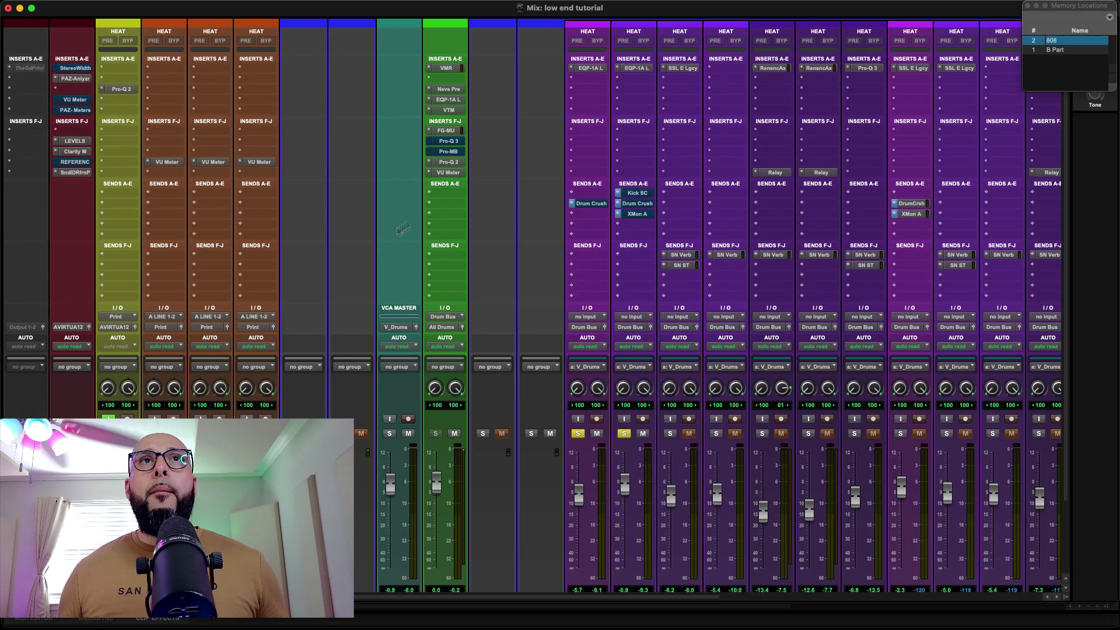
click(446, 162)
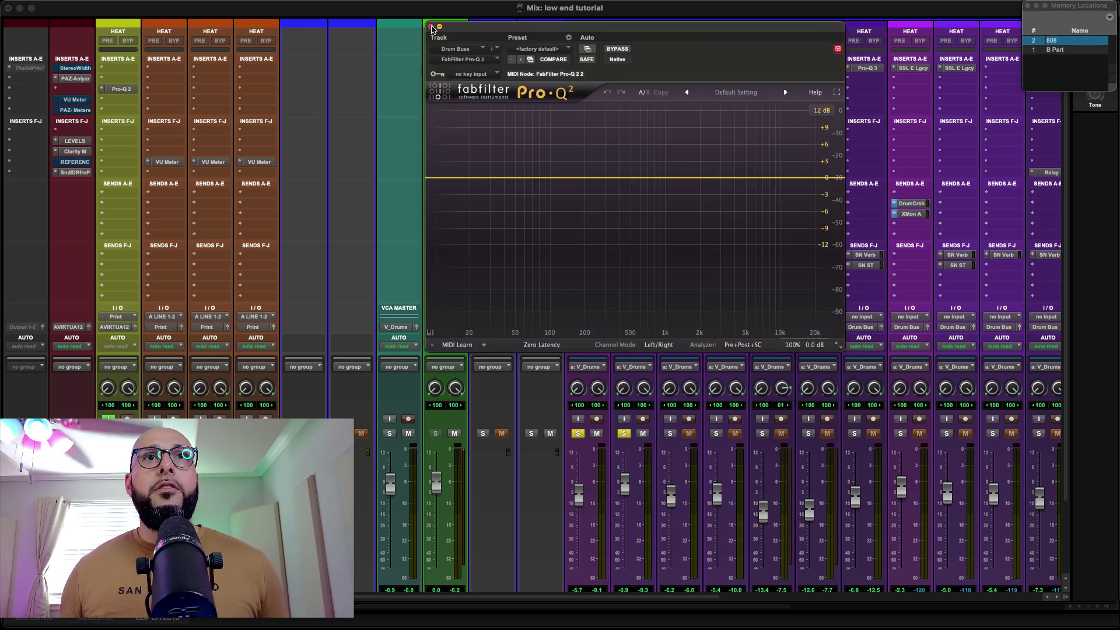
drag(468, 27, 603, 35)
scroll(475, 155, down, 3)
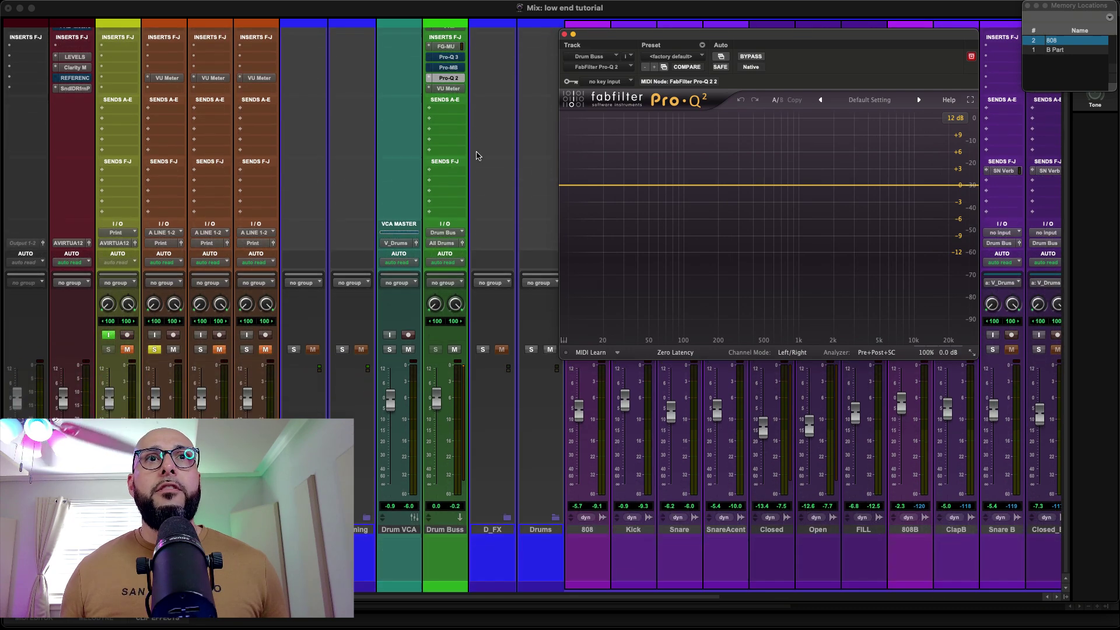
scroll(442, 454, up, 3)
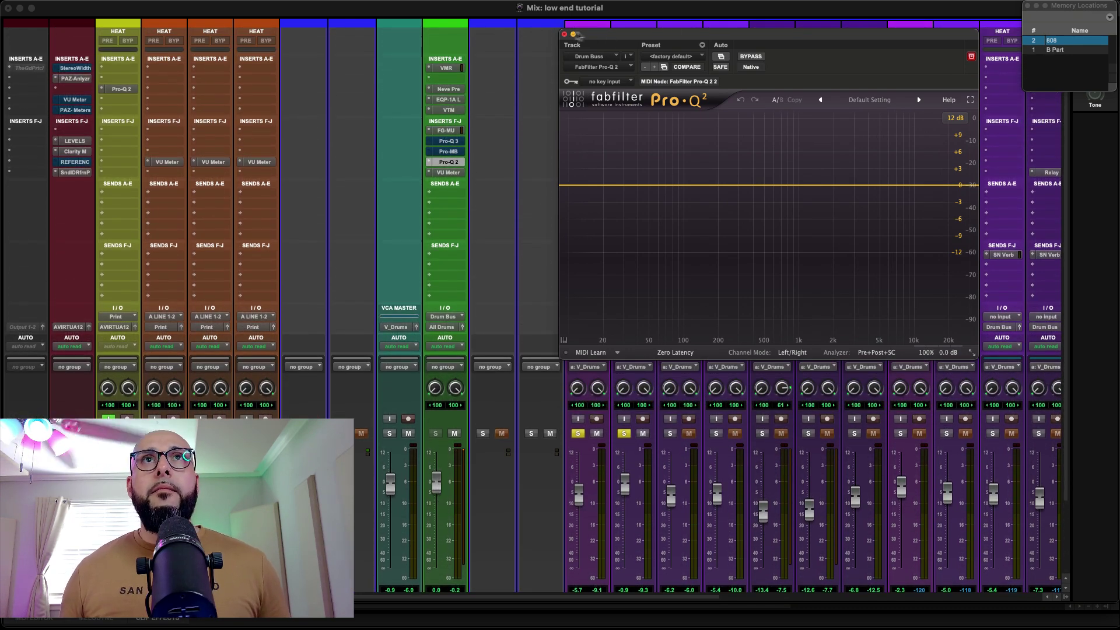
drag(613, 37, 542, 38)
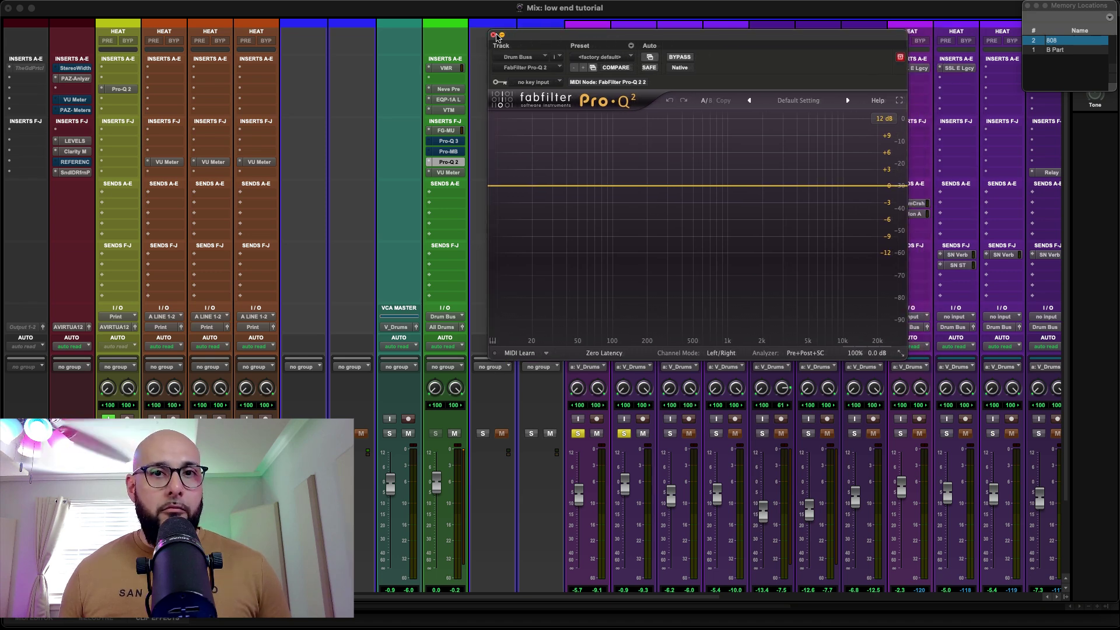
click(494, 36)
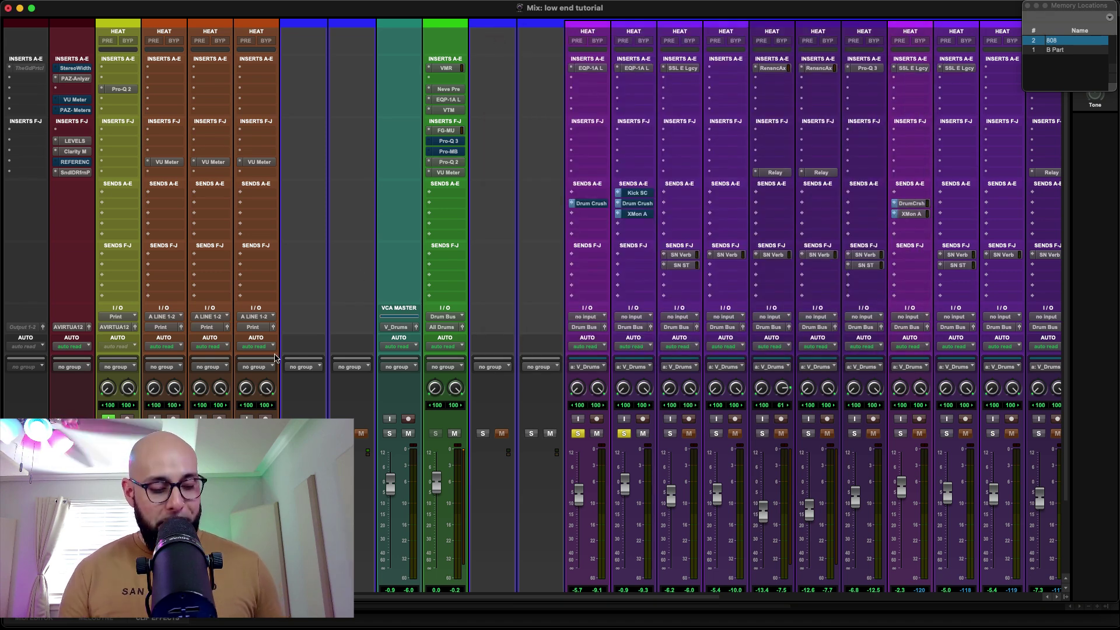
Step: Play the ReferenceTst.01 track from just before the 808 marker to examine its spectrum in Pro-Q 2 on the I'm Back_WAI track
key(super+equal)
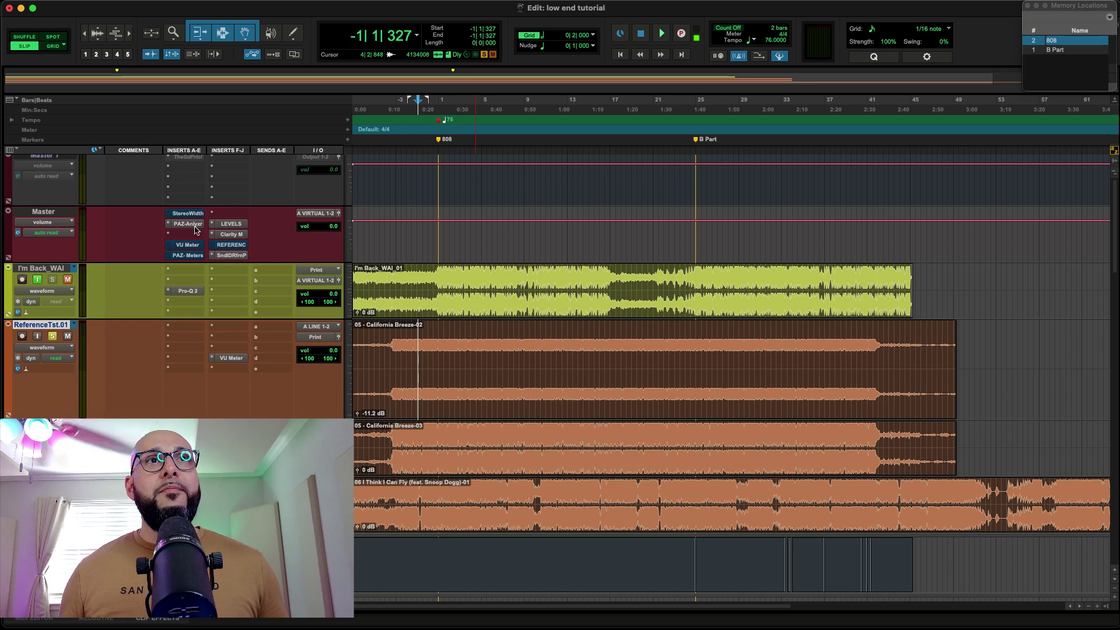
click(185, 292)
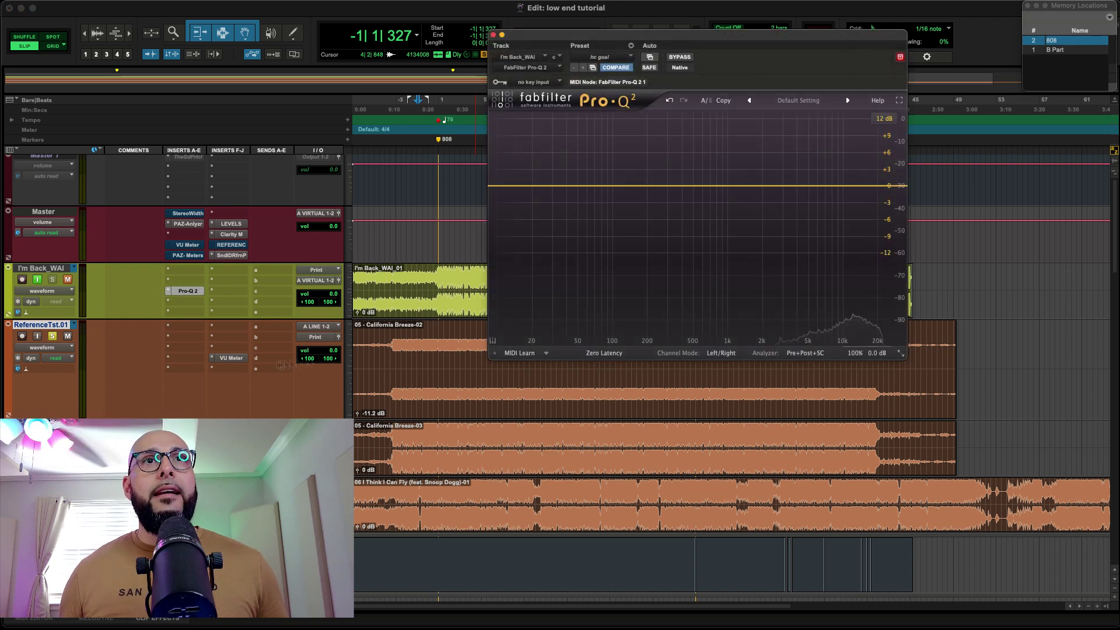
click(414, 359)
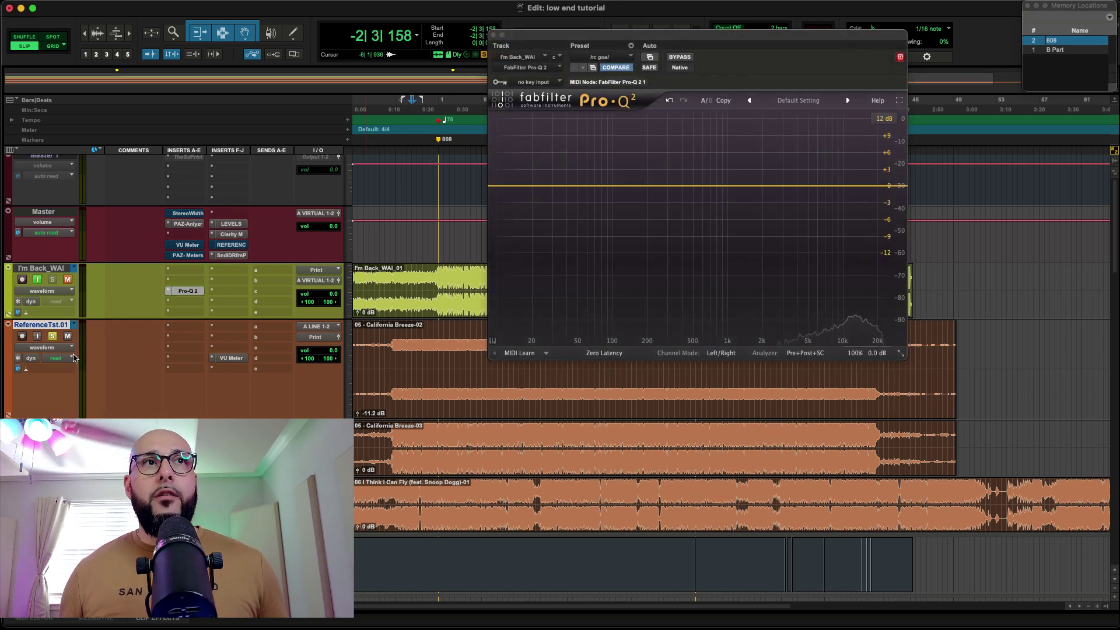
key(space)
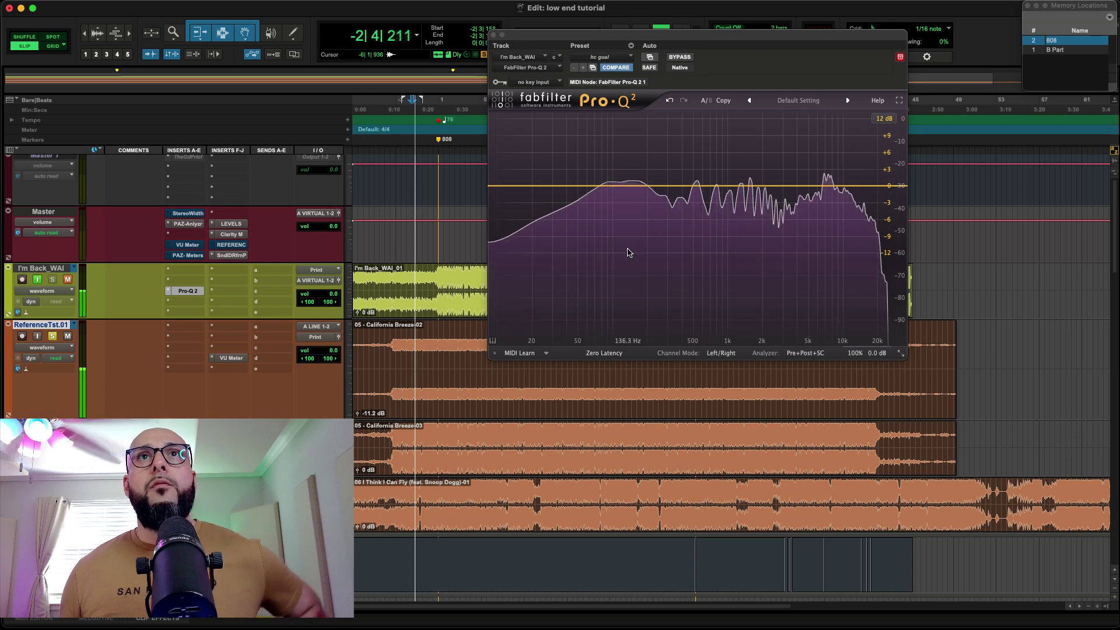
scroll(592, 220, up, 1)
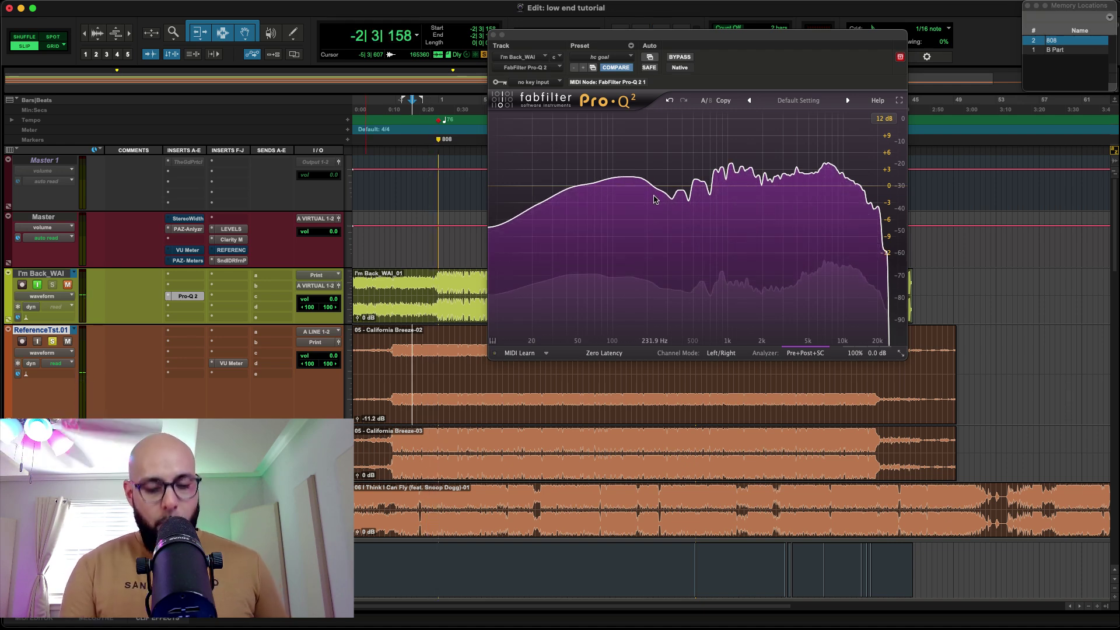
Step: In the Mix window, play the soloed 808 and Kick from the 808 marker to examine their spectrum in the Drum Buss Pro-Q 2, and close it
key(super+equal)
drag(694, 34, 326, 218)
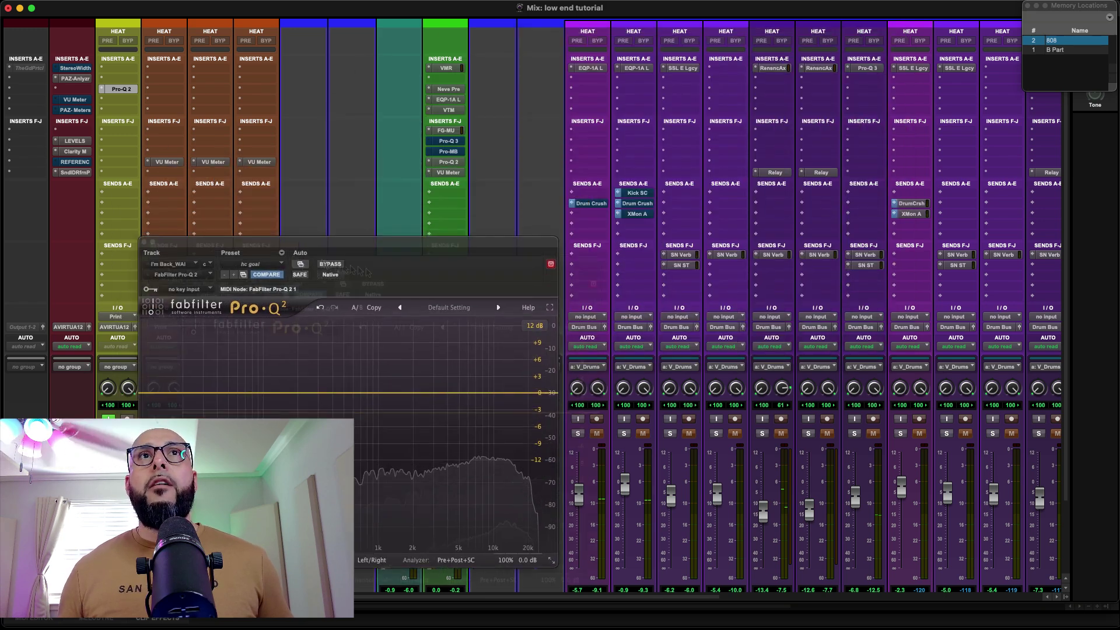
click(449, 162)
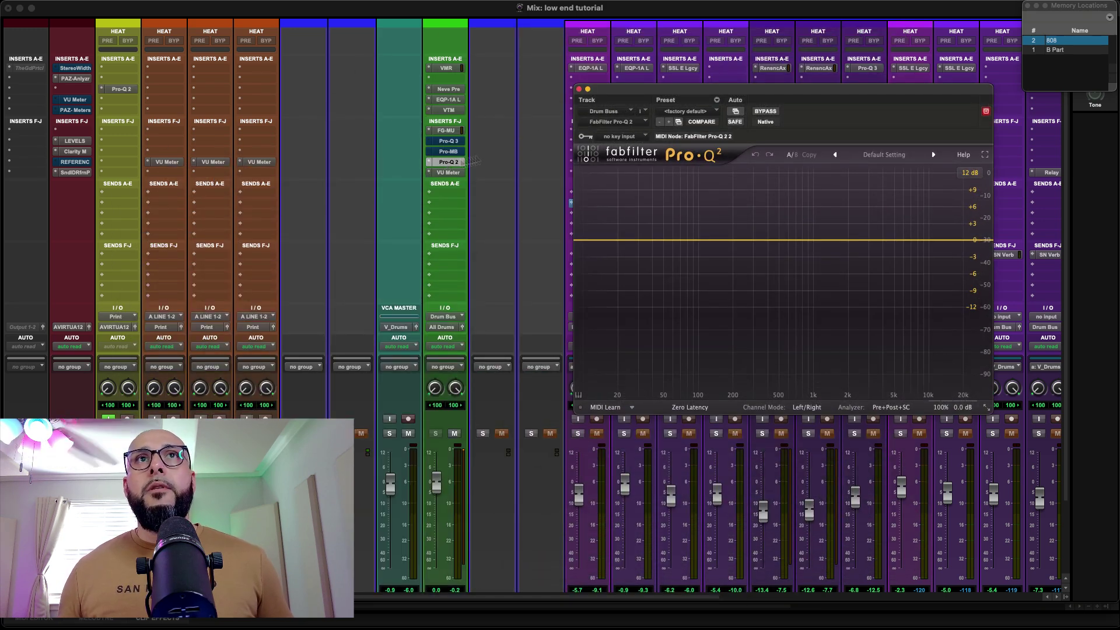
drag(724, 93, 702, 83)
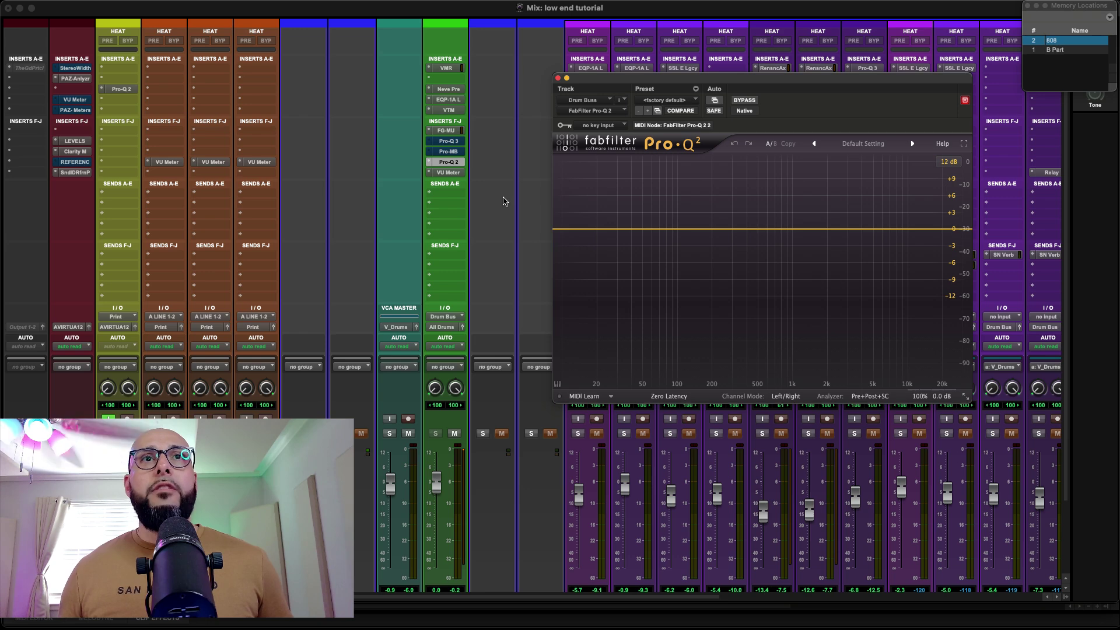
scroll(505, 202, down, 3)
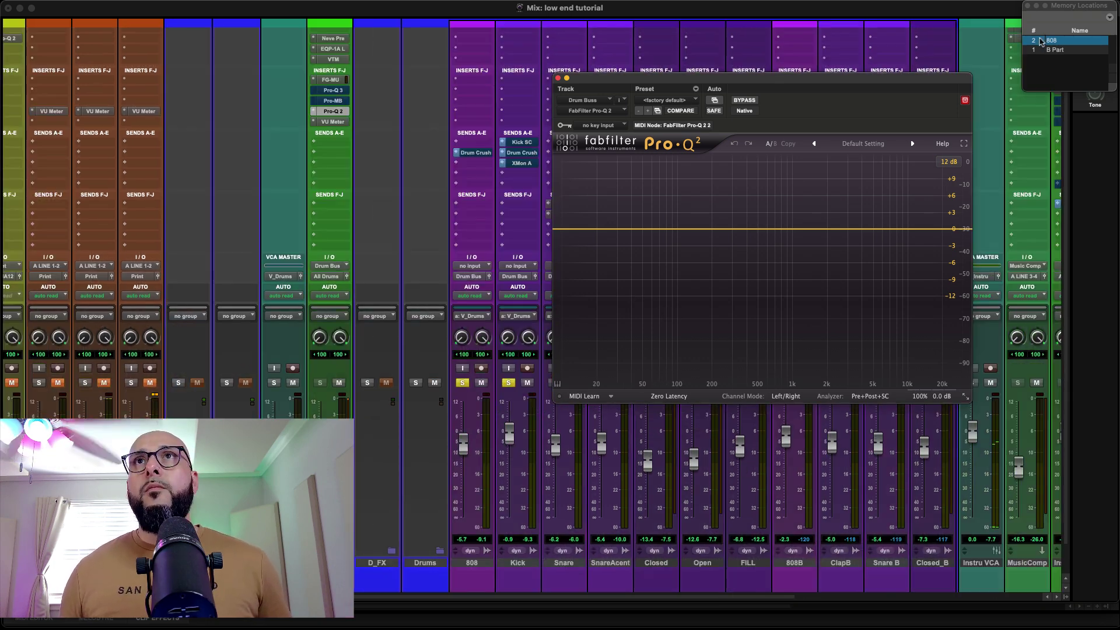
click(1040, 40)
key(space)
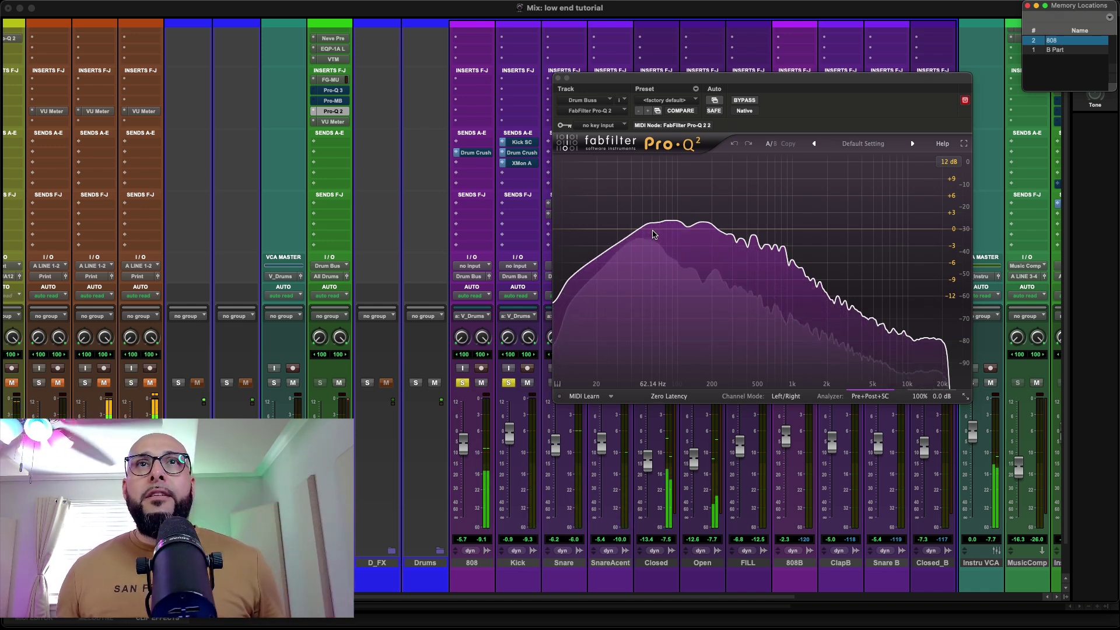
click(557, 79)
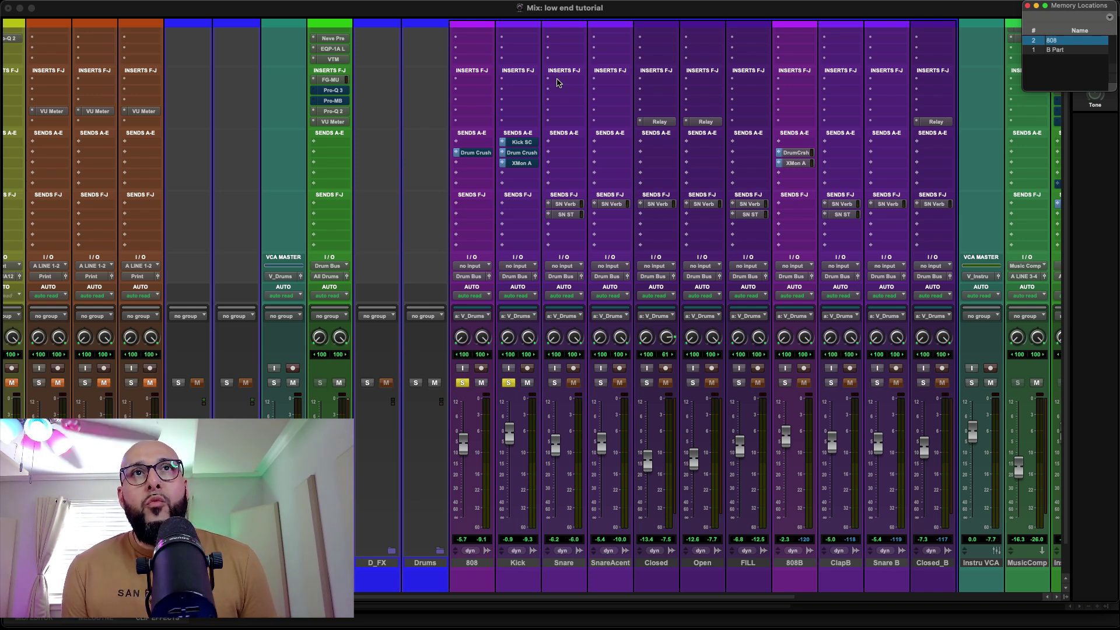
Step: Reopen the Drum Buss Pro-Q 2 and play the Kick and the 808 soloed one at a time to examine each one's spectrum
click(333, 111)
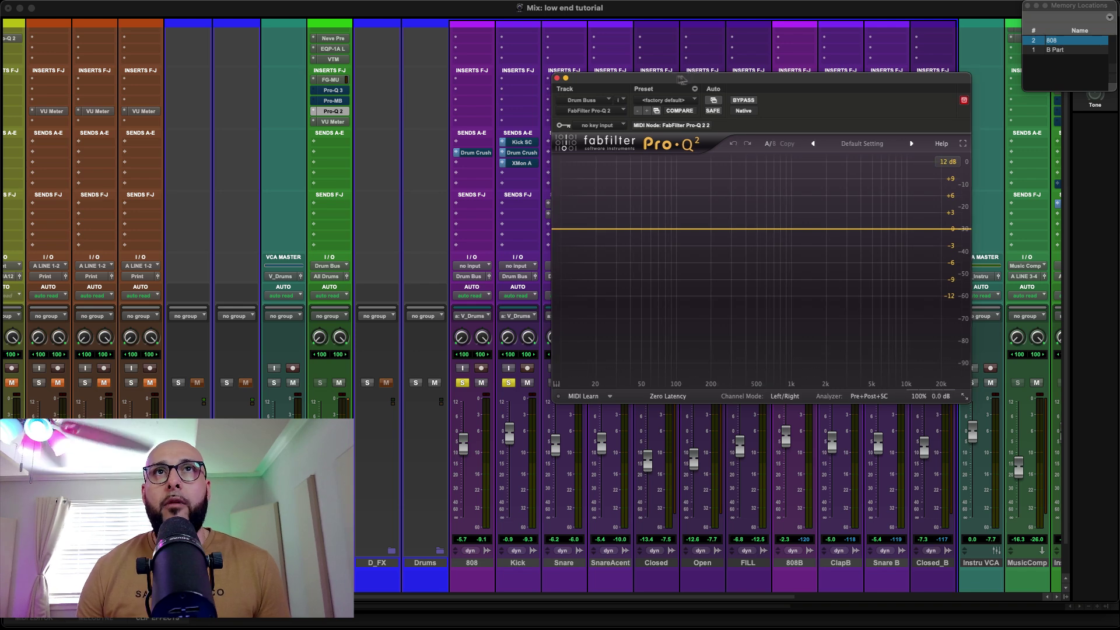
drag(687, 80, 538, 146)
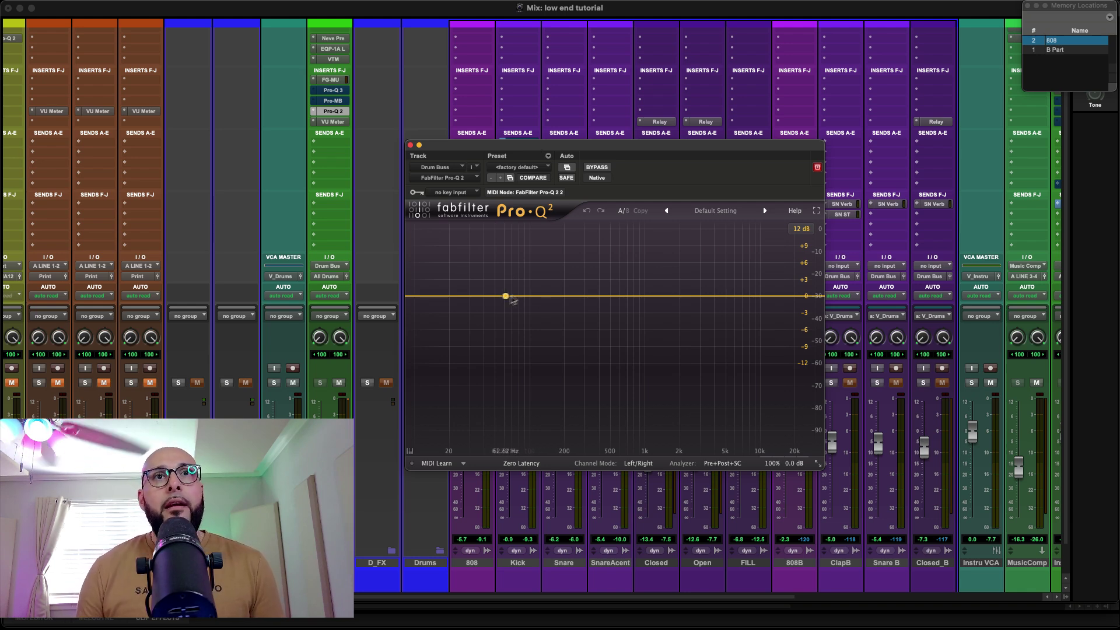
drag(558, 153, 719, 145)
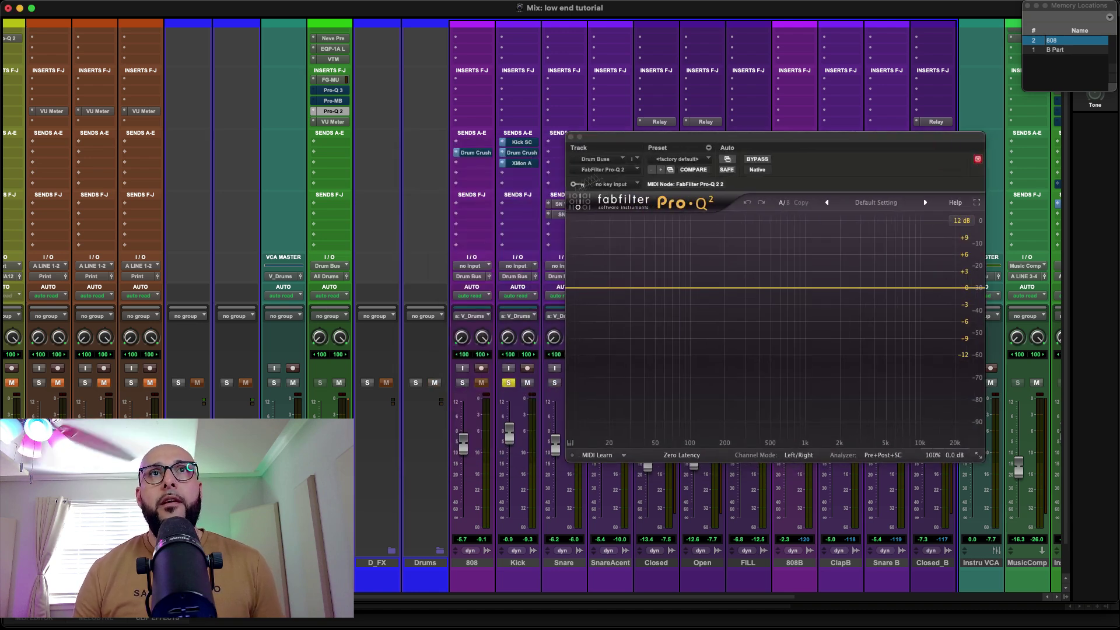
key(space)
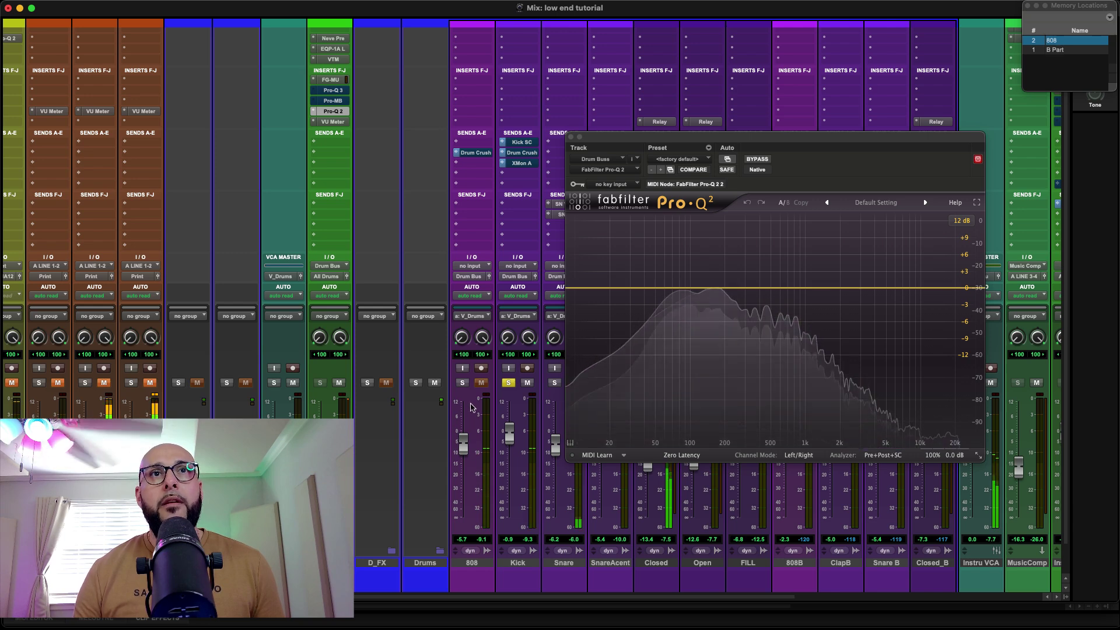
super+click(462, 383)
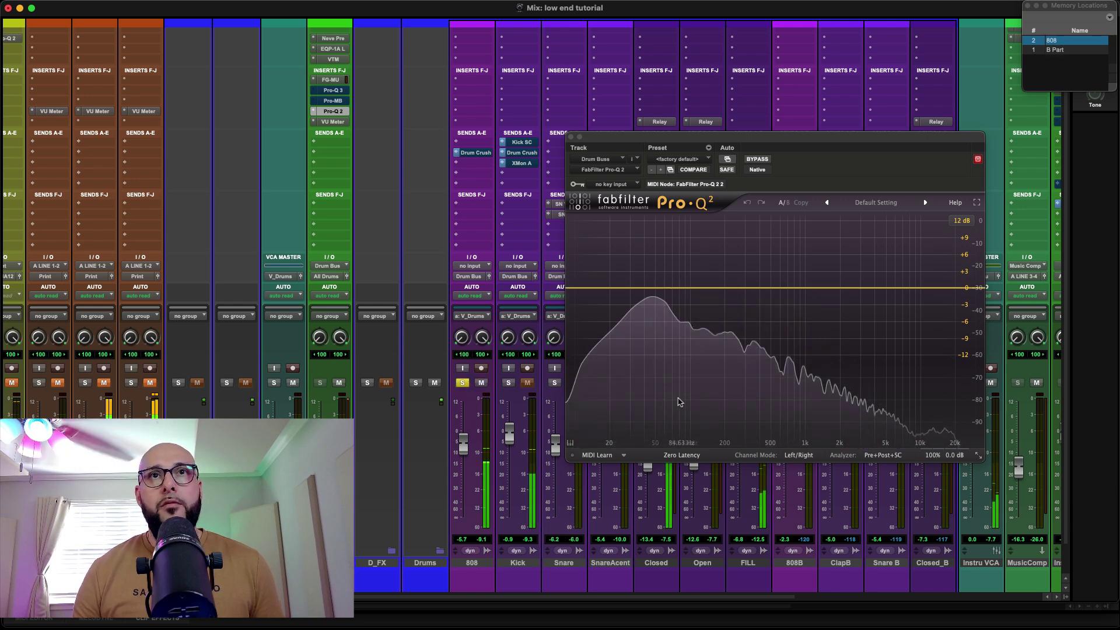